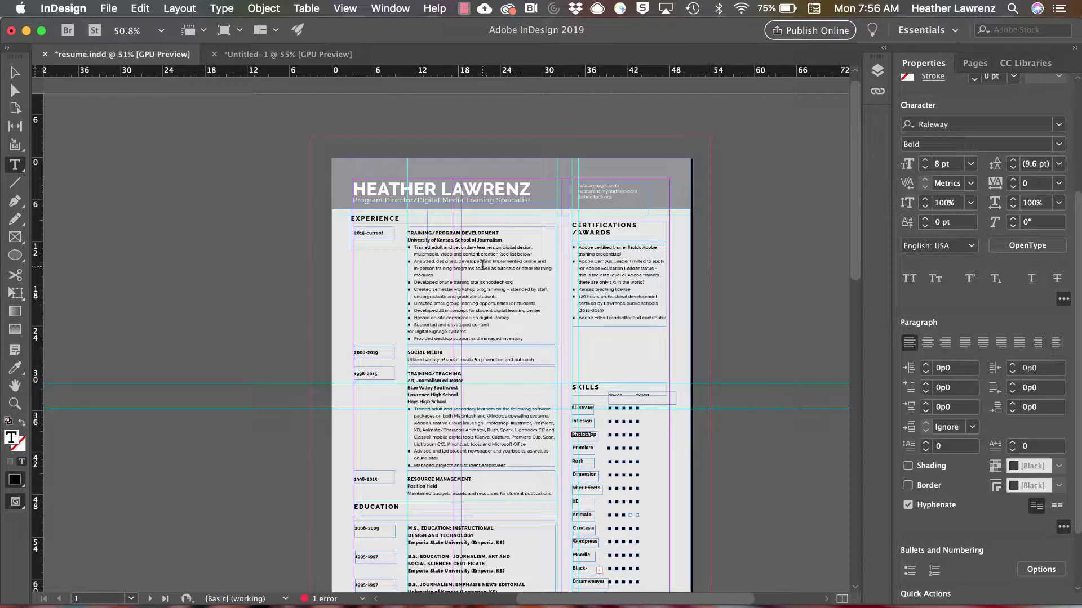
Step: Select several bullets in the first Experience entry, then select the whole frame
drag(481, 269, 504, 304)
key(Escape)
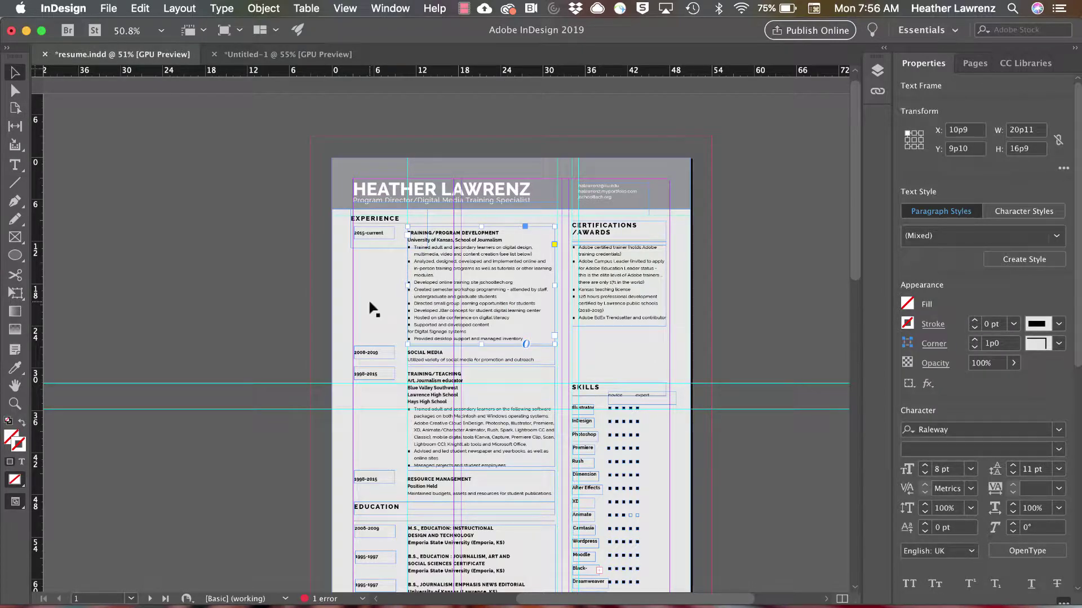
scroll(1077, 547, down, 10)
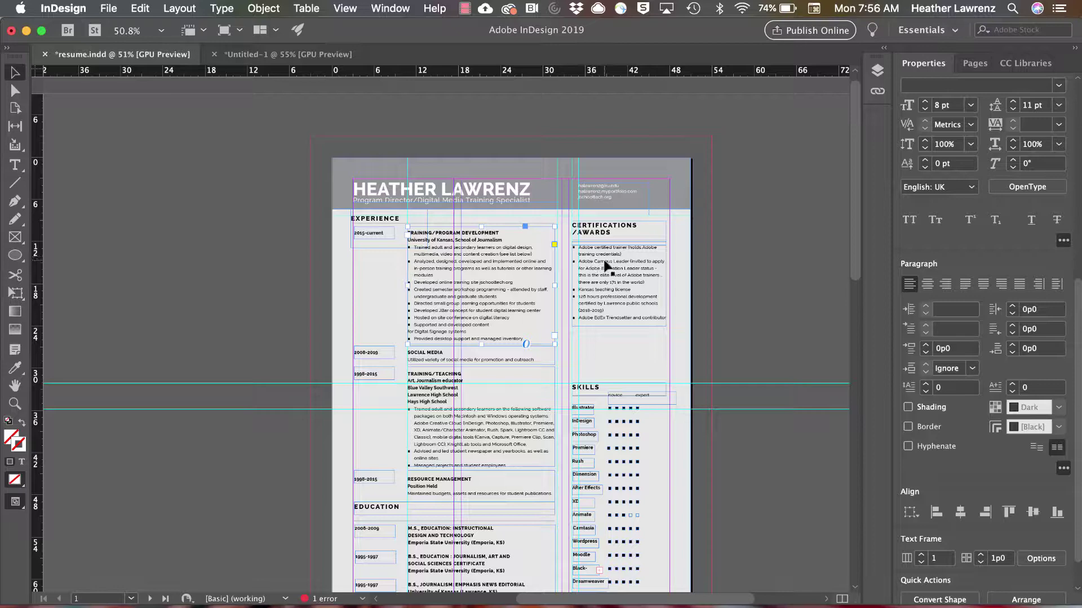
Step: Justify the Certifications bullet text with last line aligned left, after trying centre and right alignment
double_click(604, 261)
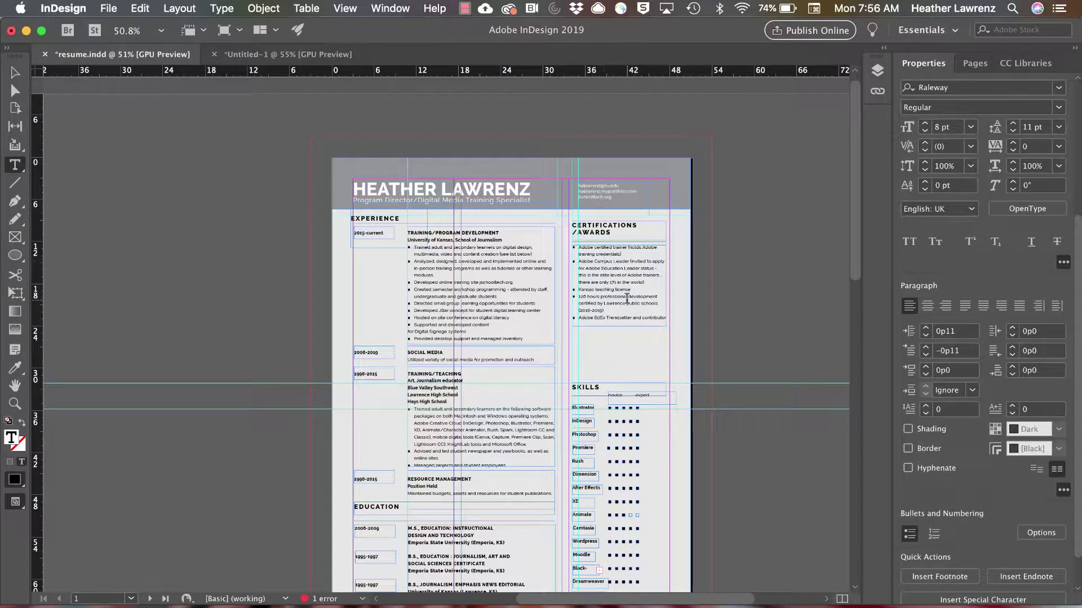
drag(626, 304, 575, 241)
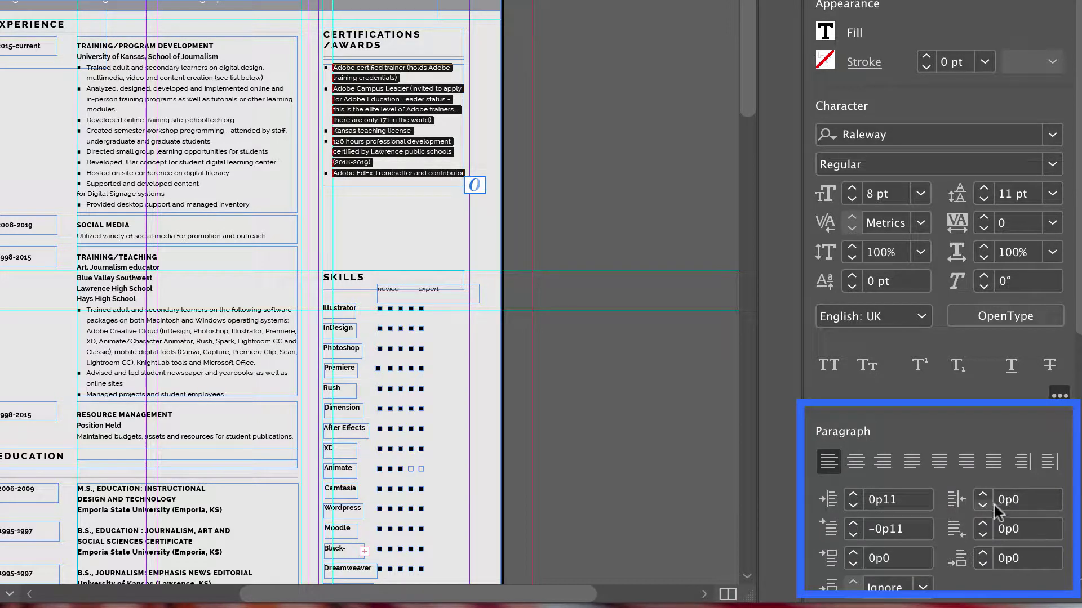
click(856, 463)
click(882, 466)
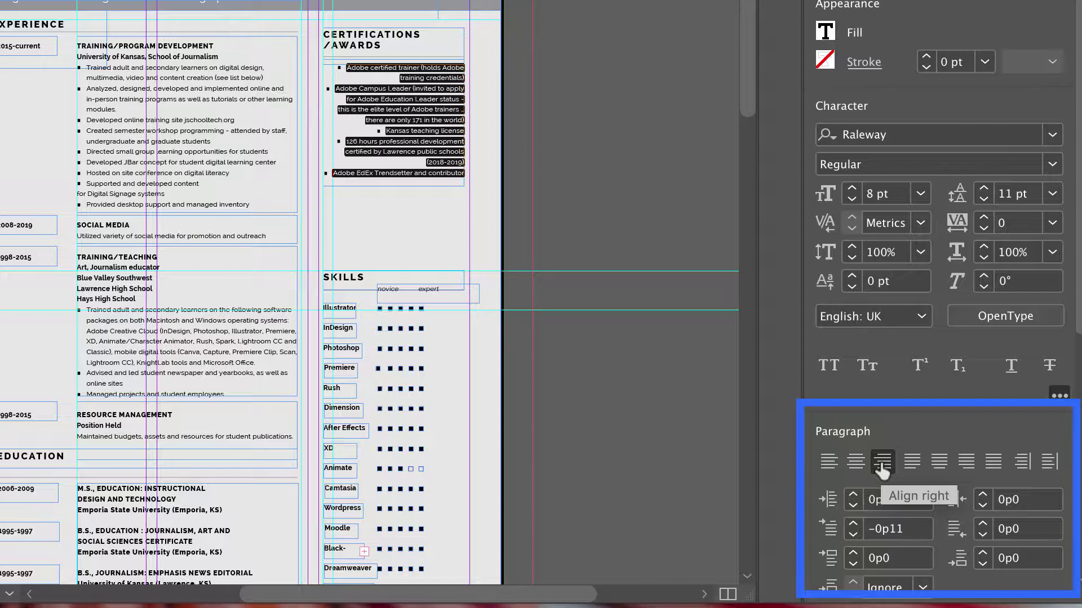
click(911, 471)
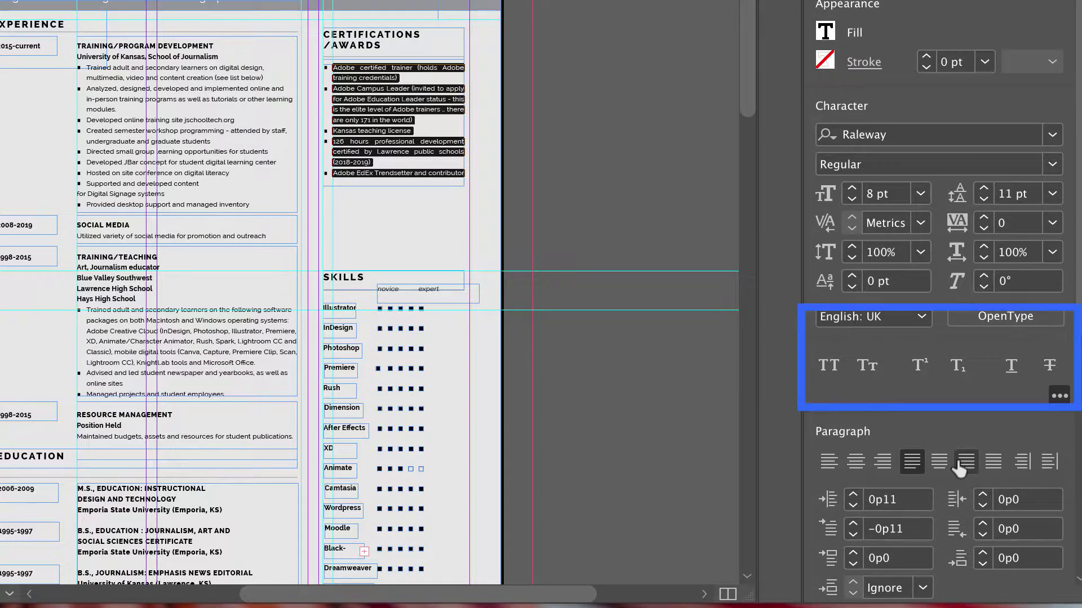
scroll(933, 462, down, 3)
scroll(934, 467, down, 3)
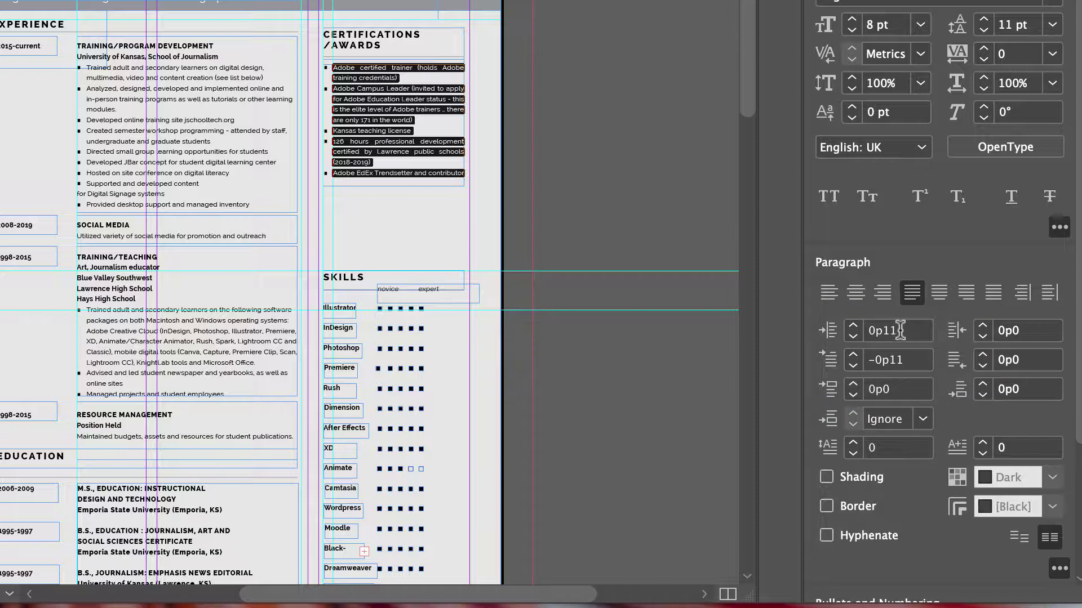
drag(920, 329, 835, 329)
text(1p6)
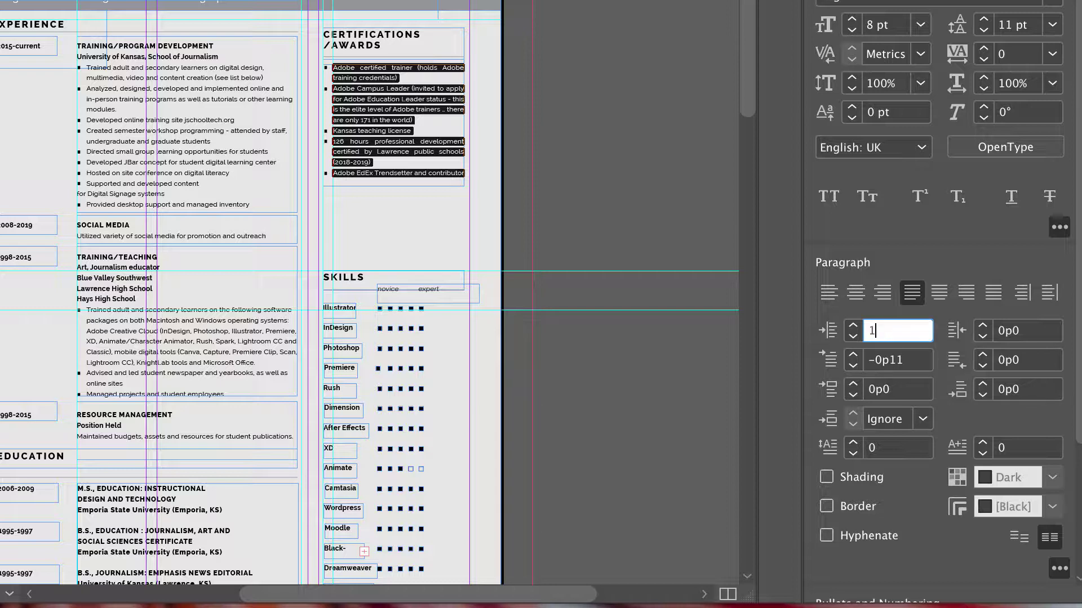
key(Return)
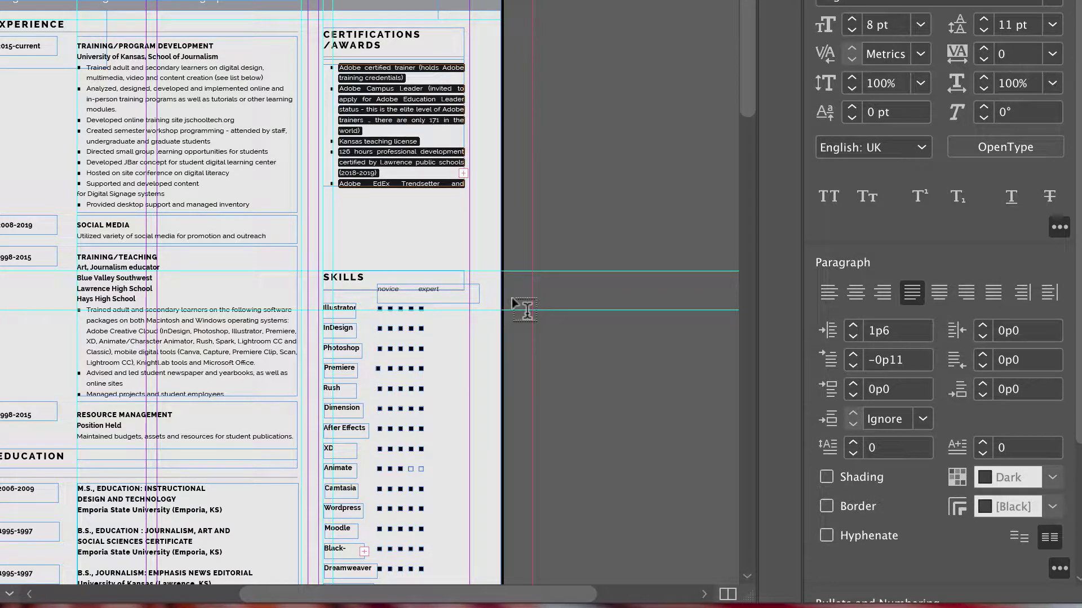
key(ctrl+z)
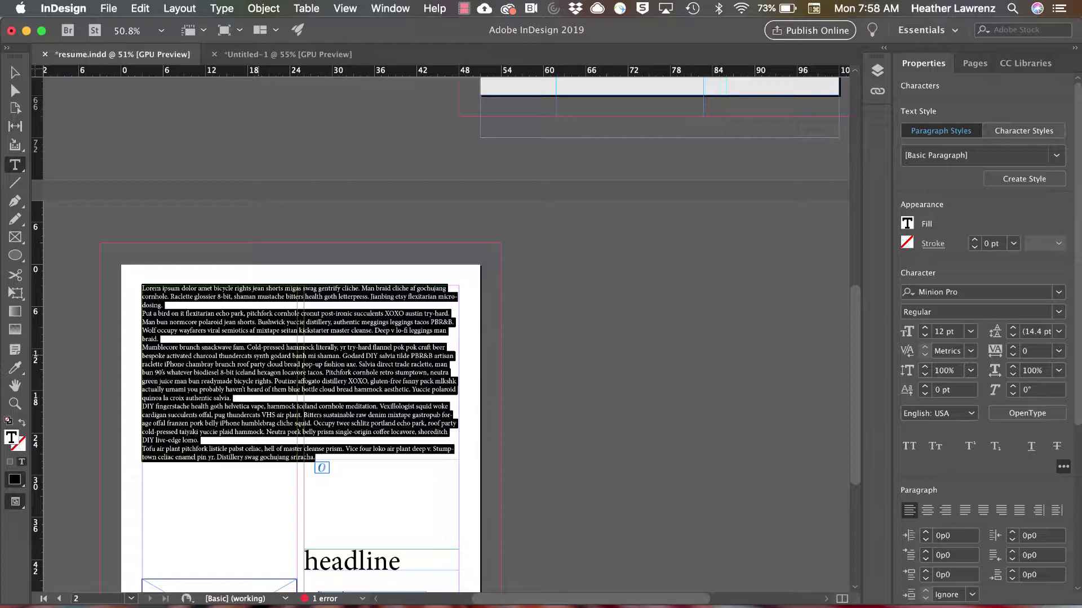
Step: Give the lorem ipsum paragraphs a 0p6 first-line left indent
click(949, 556)
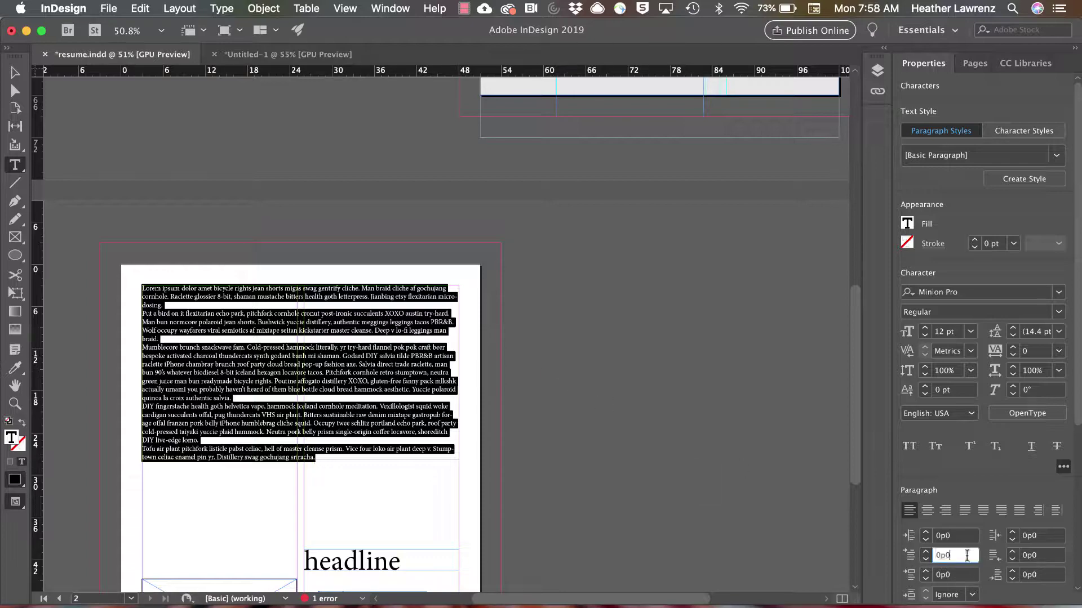
text(6)
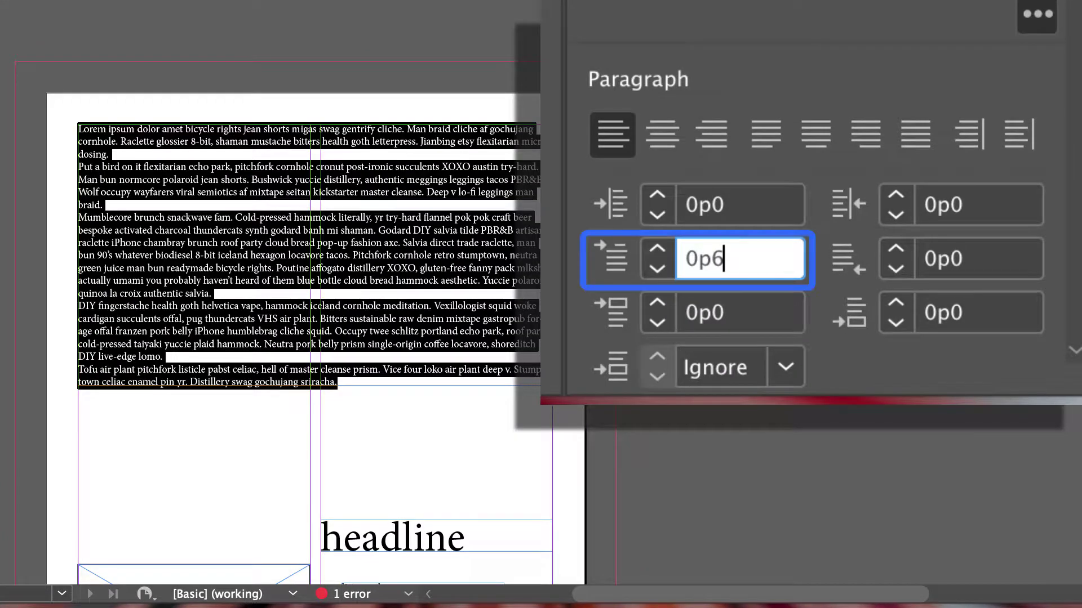
key(Return)
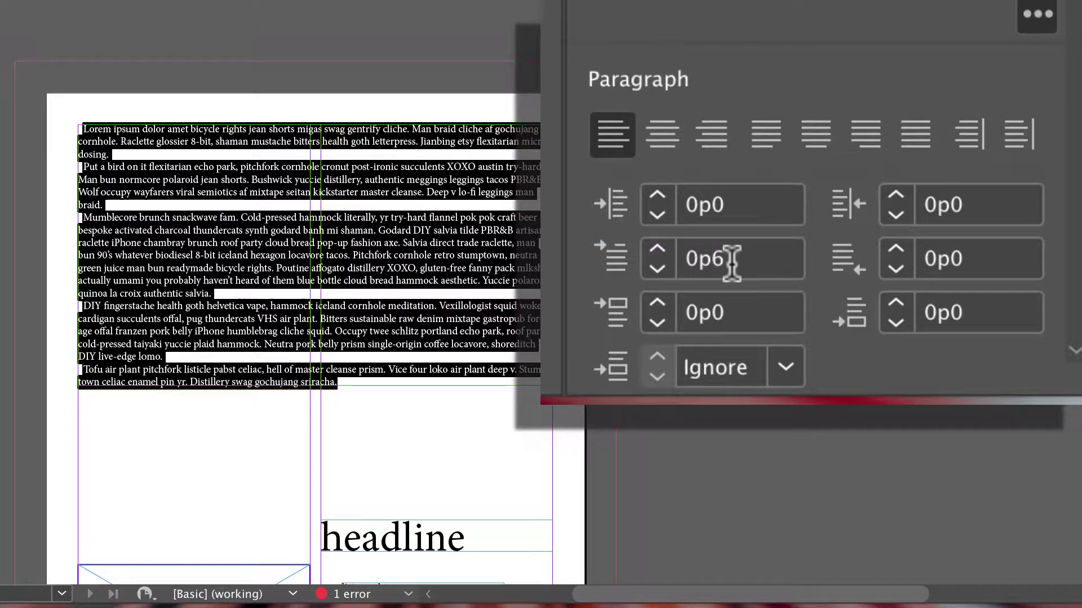
Step: Apply three-line, one-character drop caps to the paragraphs, then reset the drop caps to 0
scroll(1070, 22, down, 5)
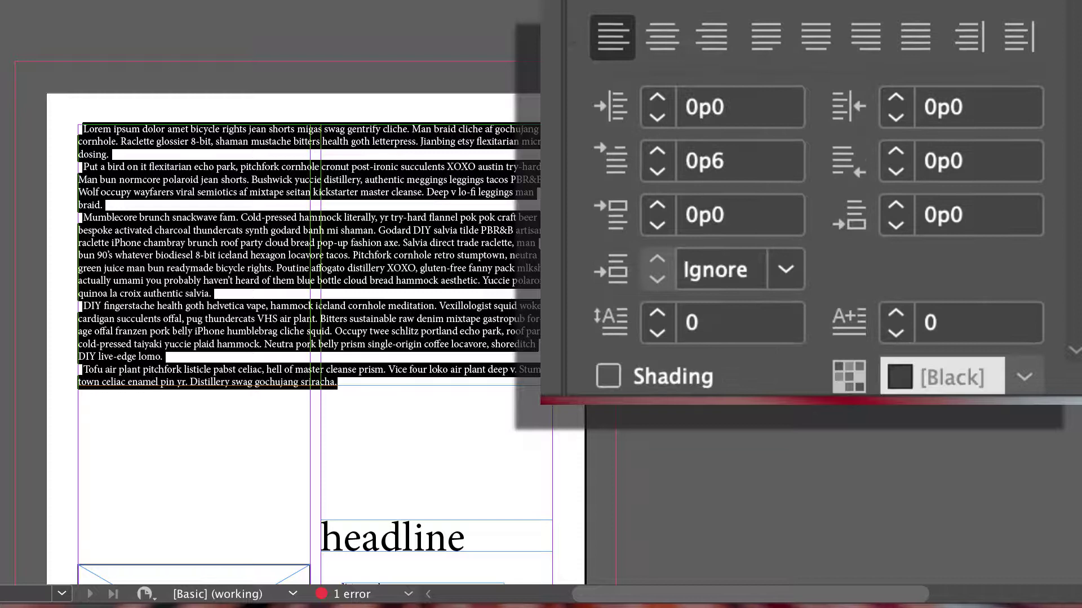
scroll(1073, 16, down, 4)
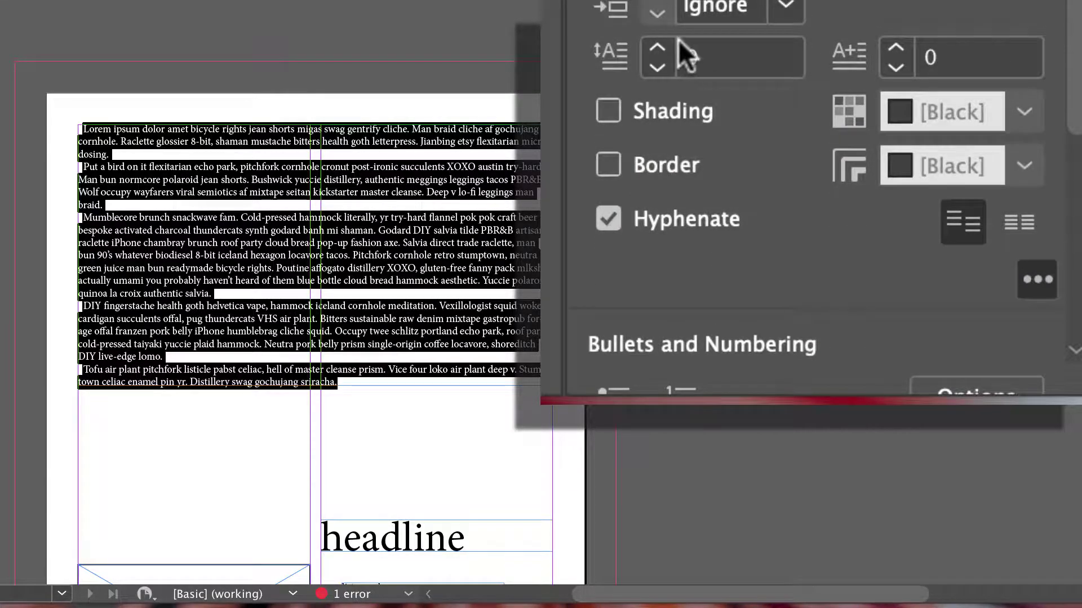
click(702, 56)
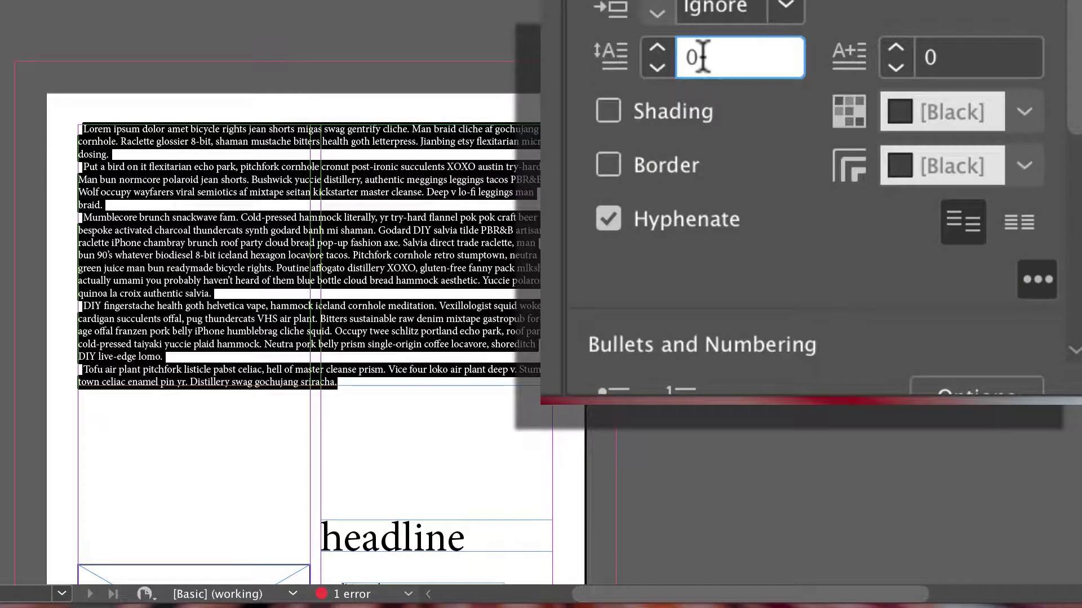
text(3)
click(950, 57)
text(1)
key(Return)
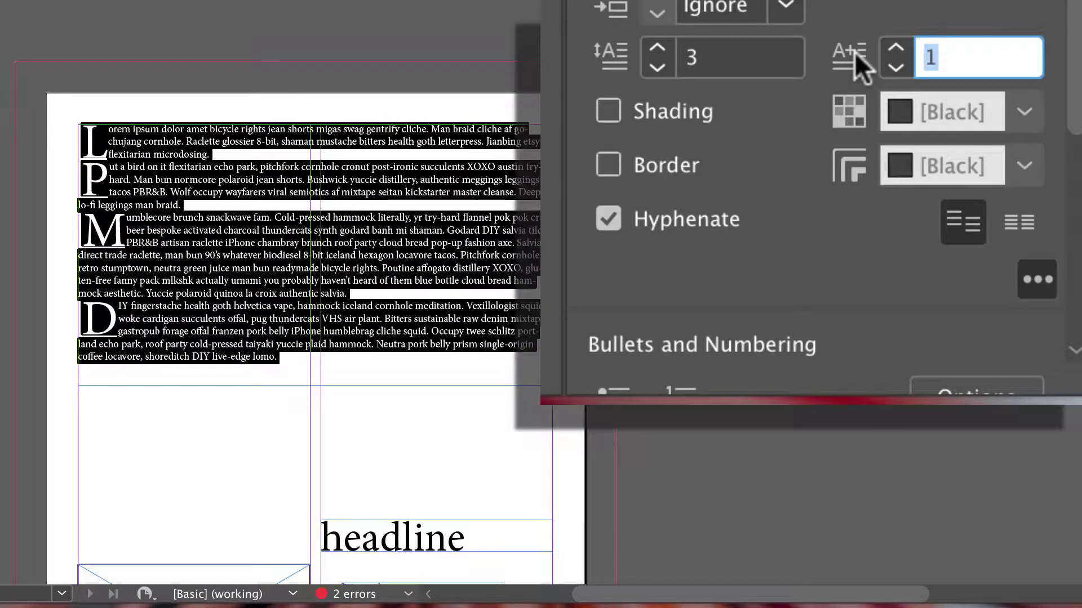
text(2)
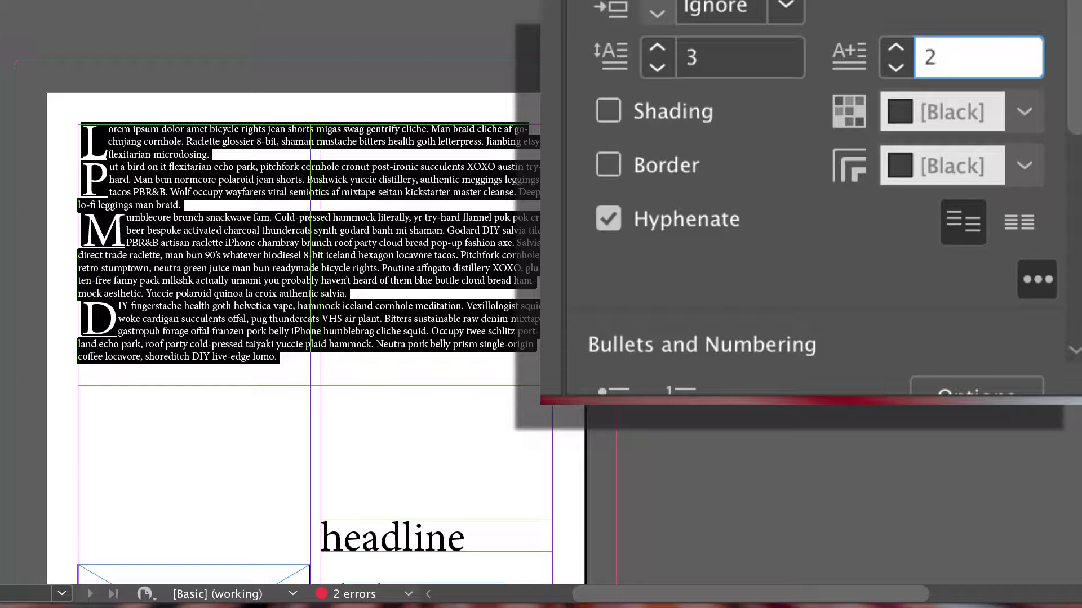
key(BackSpace)
key(shift+Tab)
text(0)
key(Return)
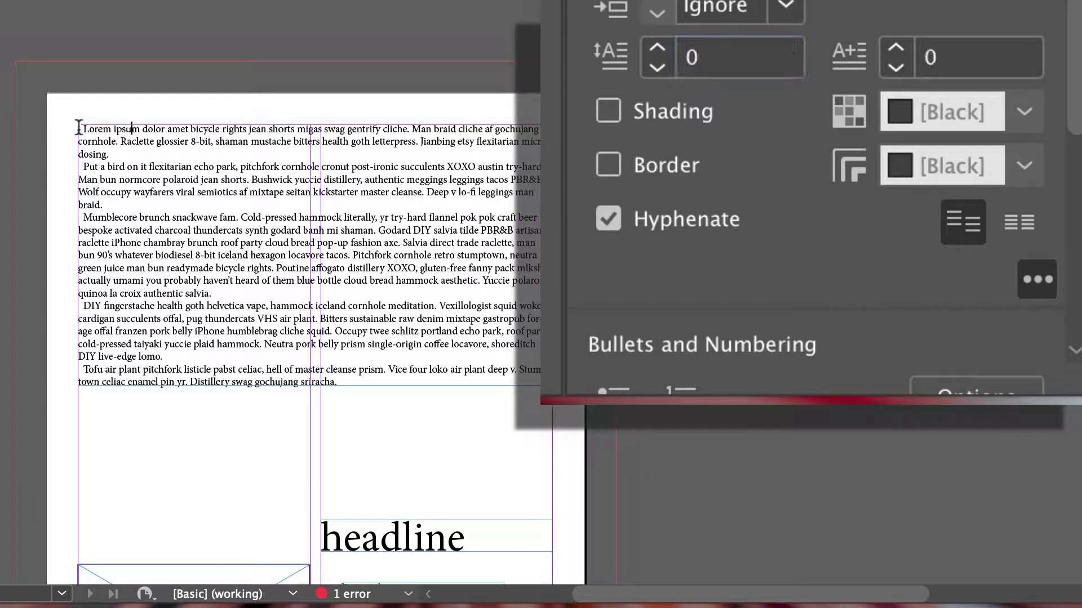
Step: Give only the first paragraph, starting 'Lorem', a three-line drop cap 'L'
double_click(81, 128)
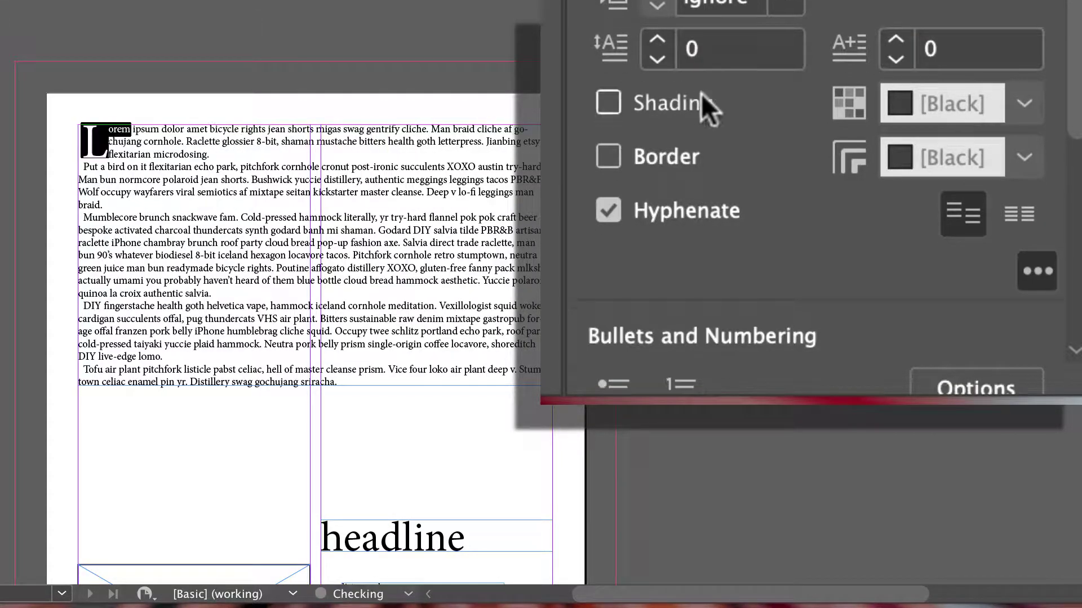
click(695, 46)
click(632, 41)
key(Escape)
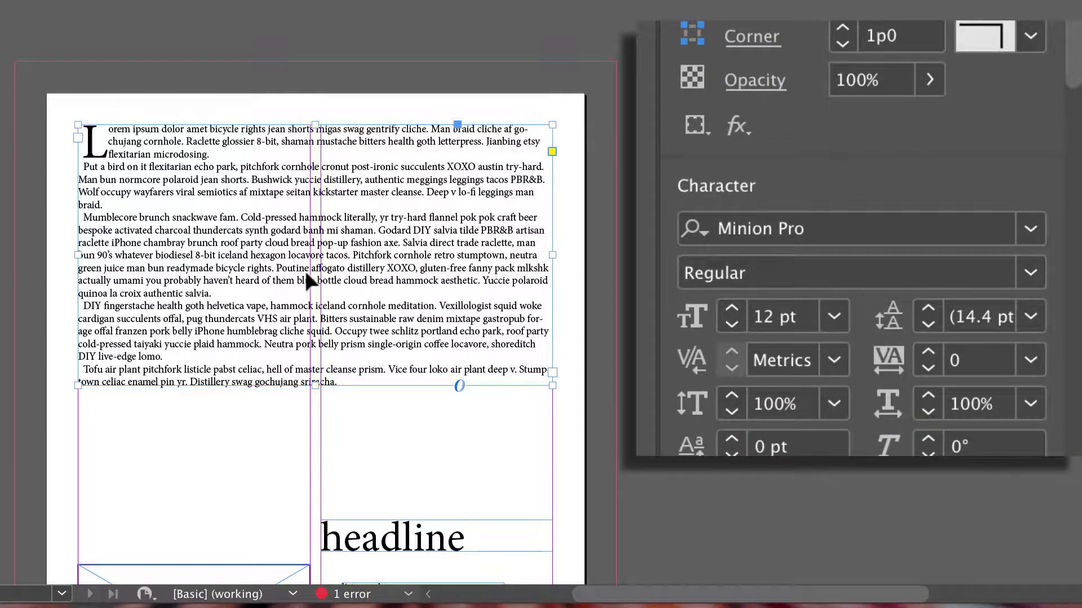
Step: Add a [Black] paragraph border around the lorem ipsum text and stretch its frame to 28p6 tall
scroll(747, 132, down, 10)
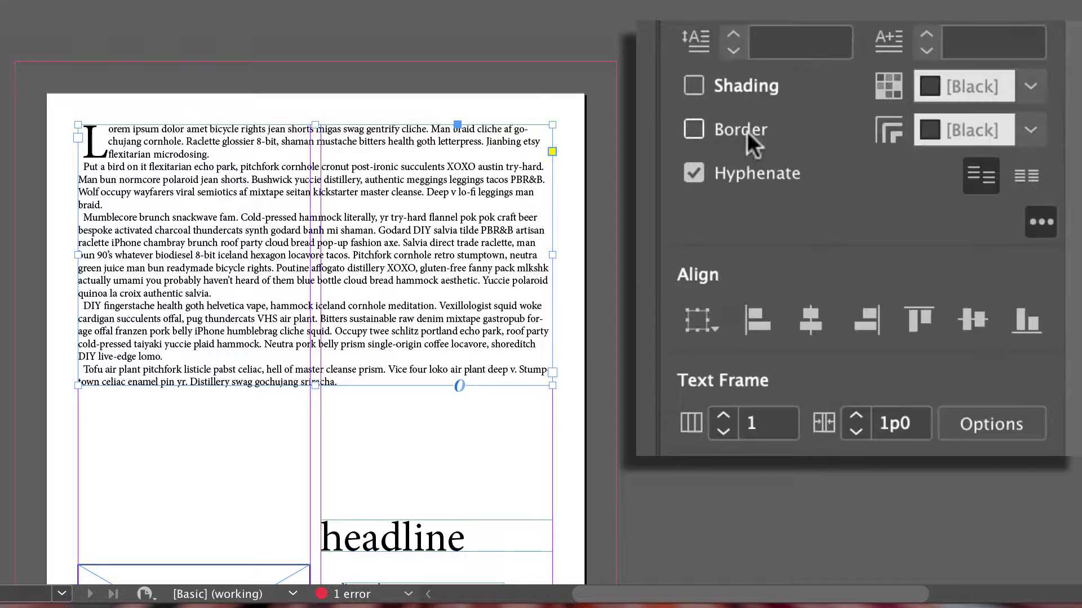
click(695, 83)
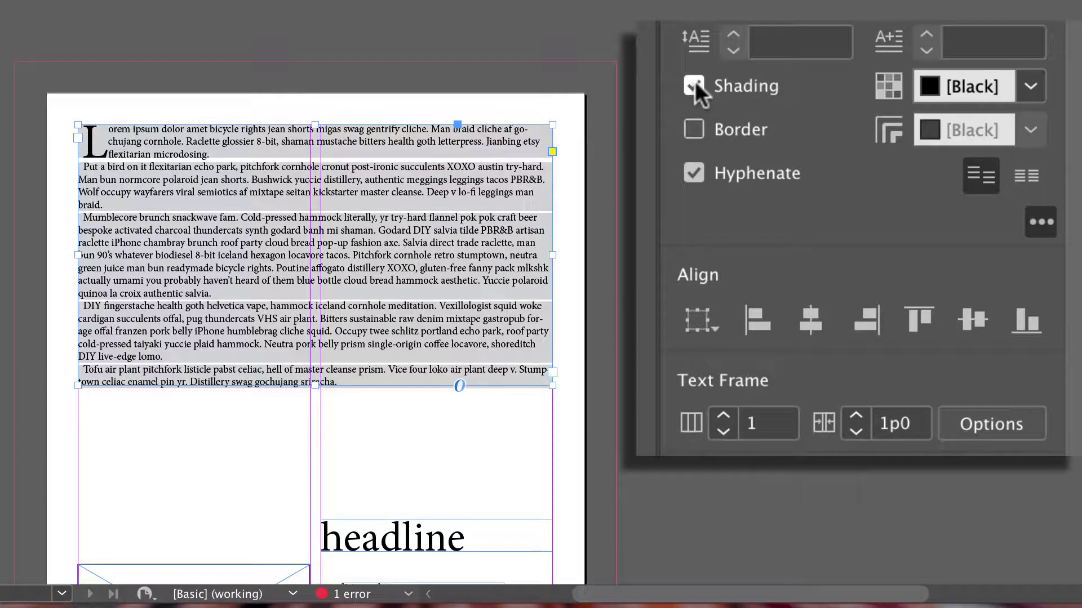
click(695, 83)
click(693, 129)
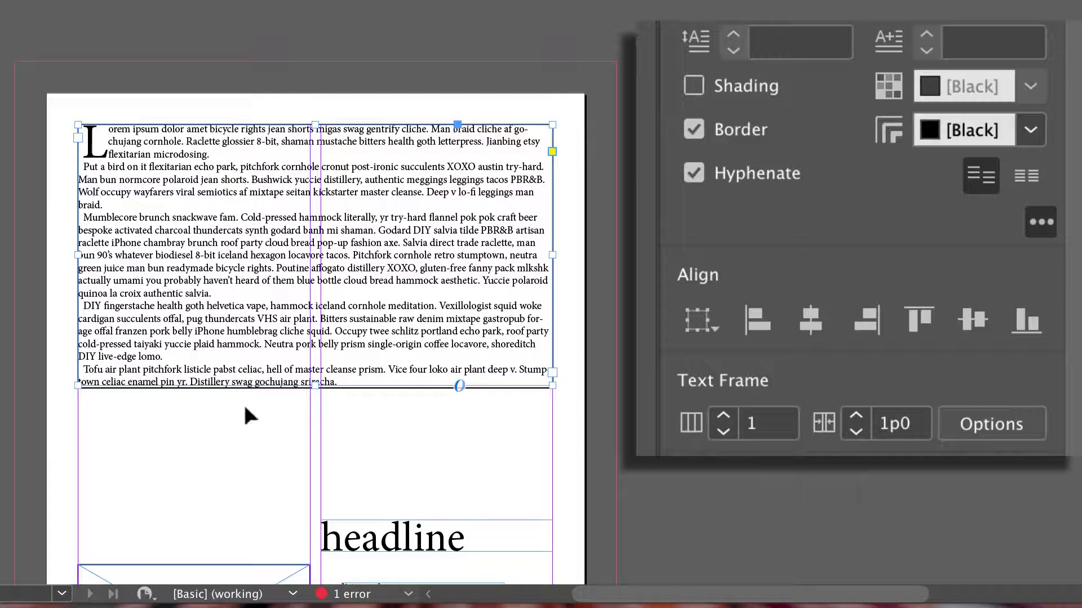
drag(315, 386, 315, 452)
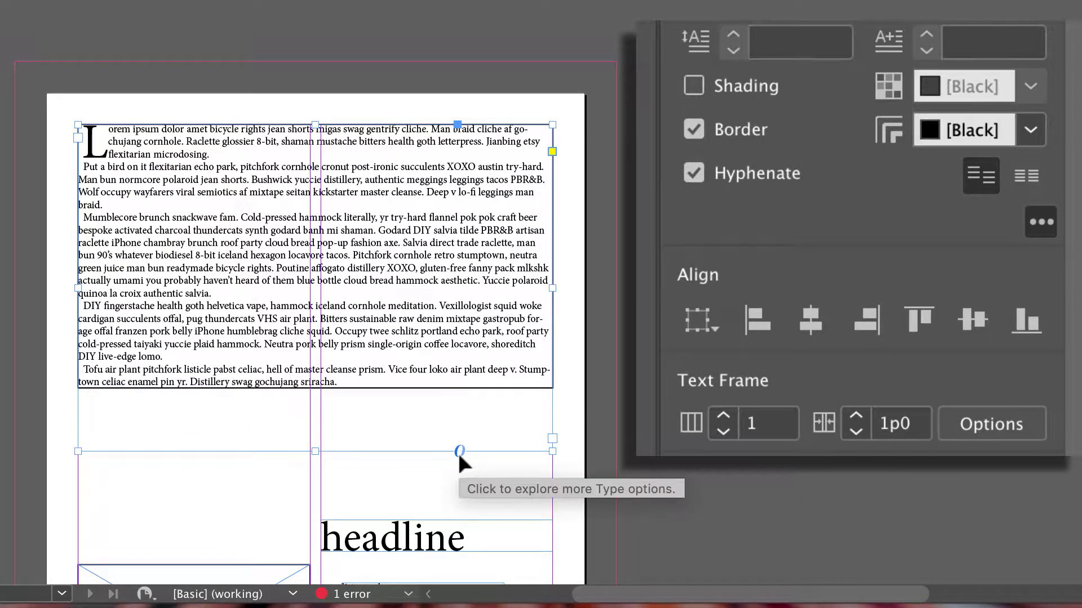
Step: Switch off Hyphenate for the bordered lorem ipsum paragraphs
double_click(345, 243)
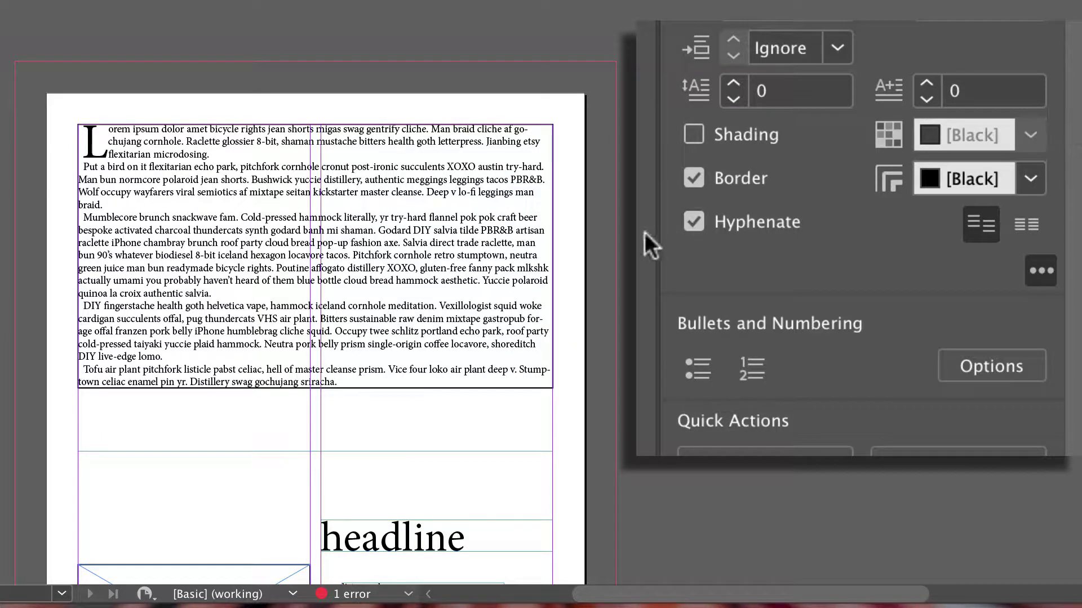
click(691, 221)
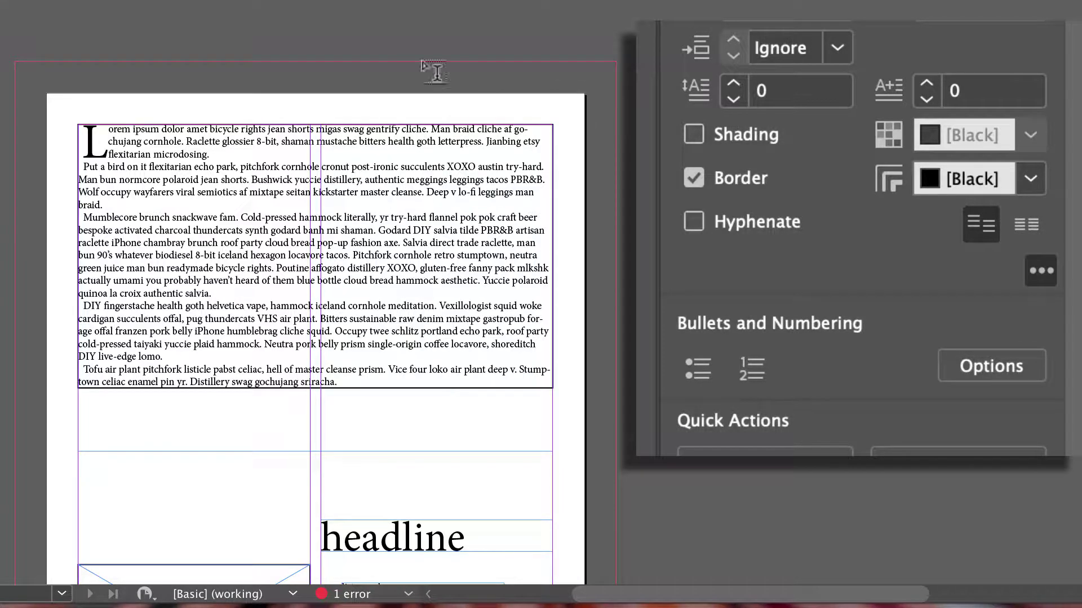
key(Escape)
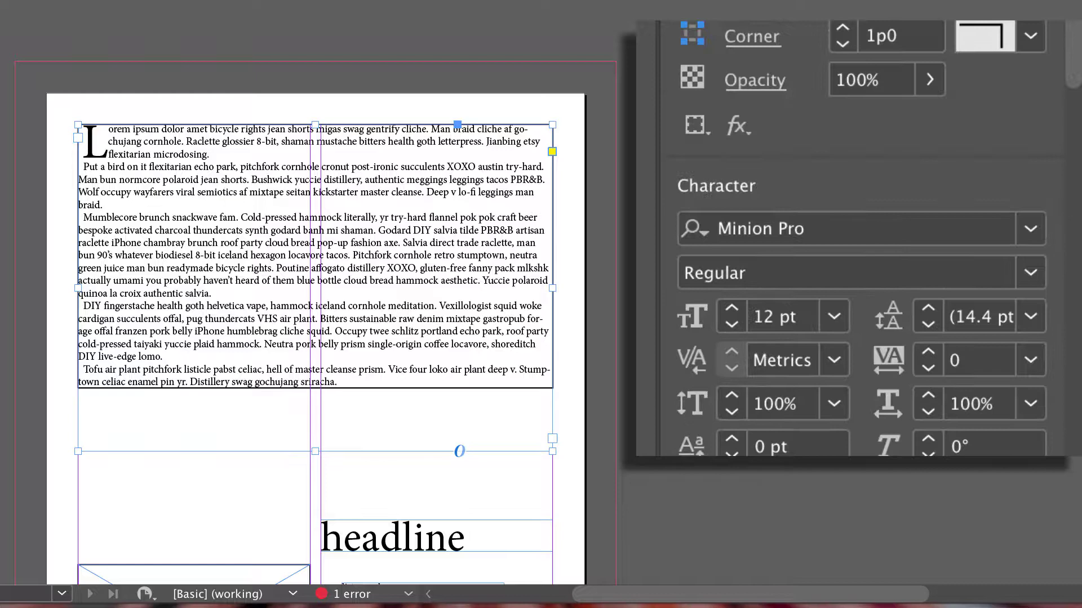
scroll(1024, 169, down, 10)
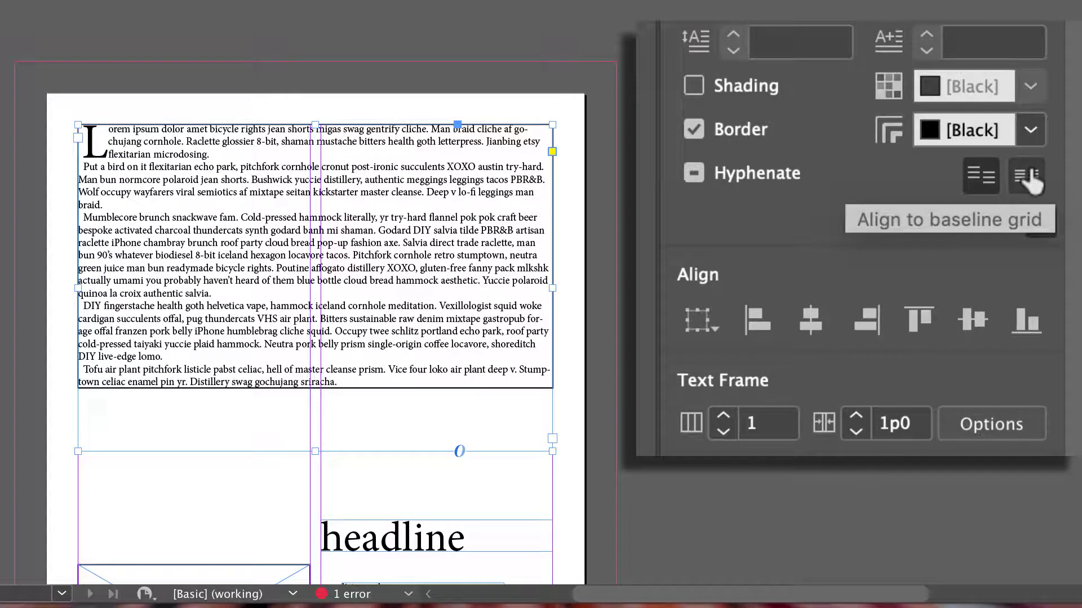
click(1026, 174)
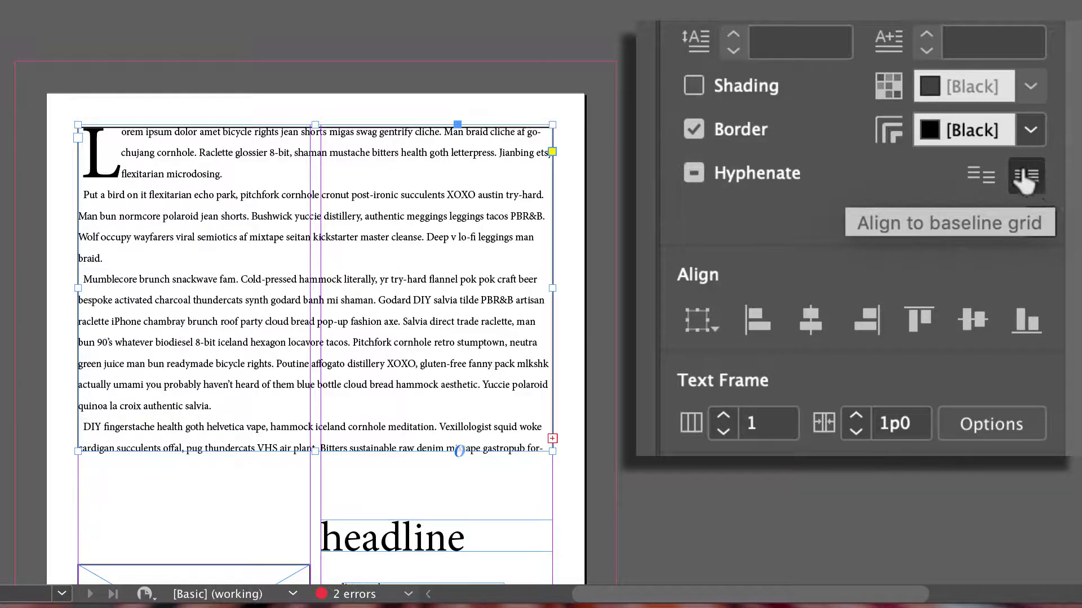
click(982, 175)
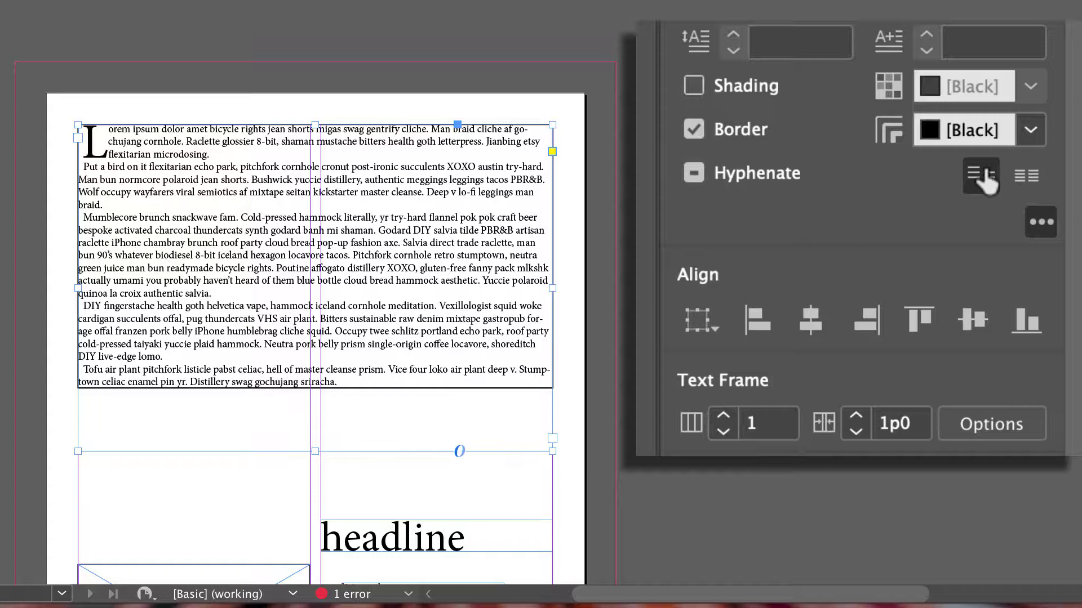
Step: Align the placeholder image frame's top edge with the headline frame's top edge
scroll(497, 351, down, 5)
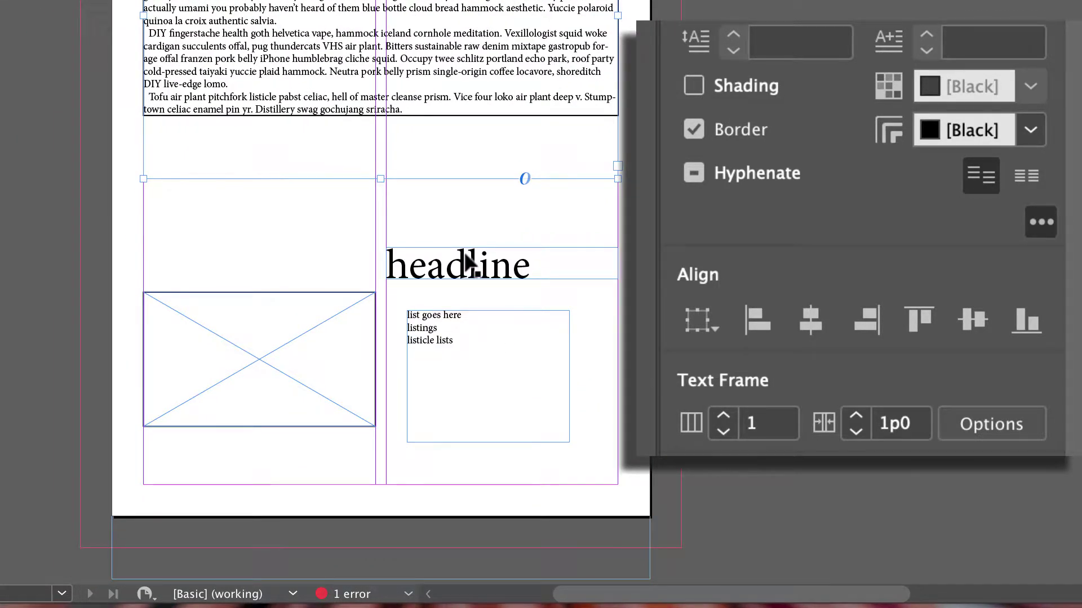
click(475, 265)
shift+click(294, 342)
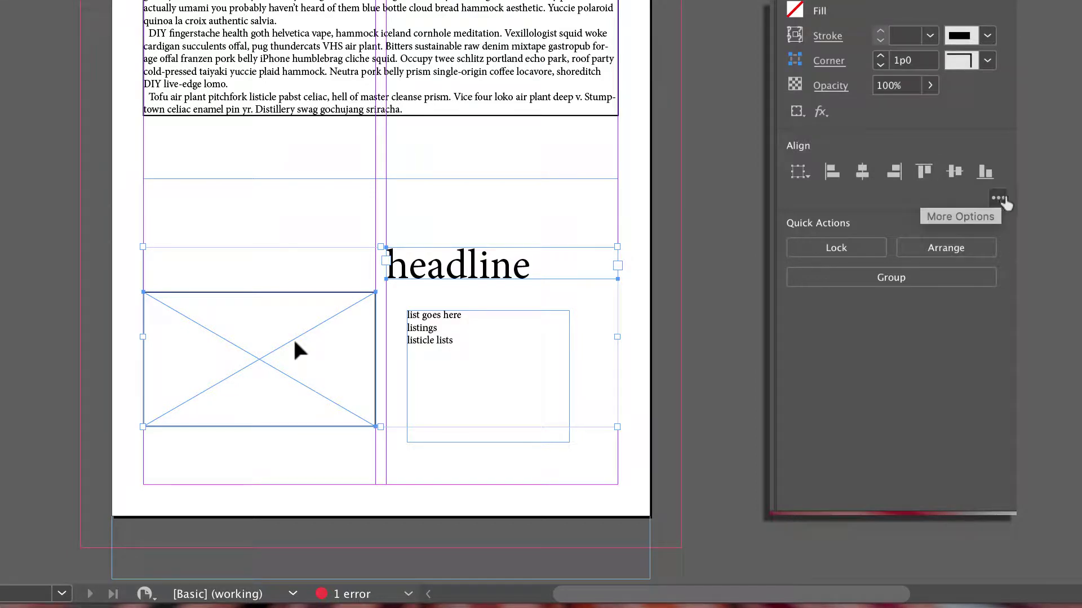
click(1003, 198)
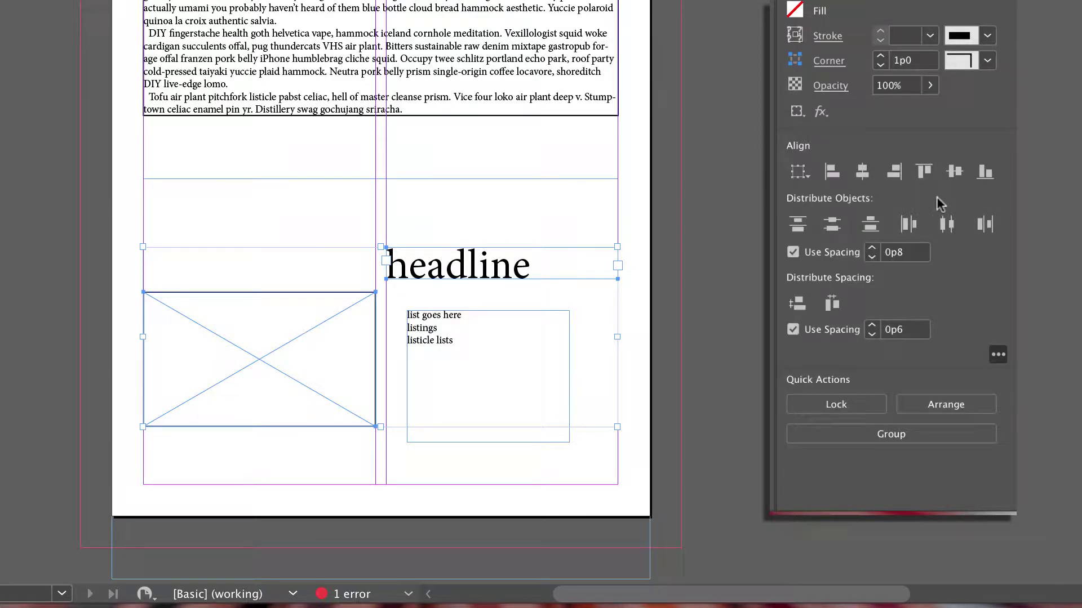
click(832, 224)
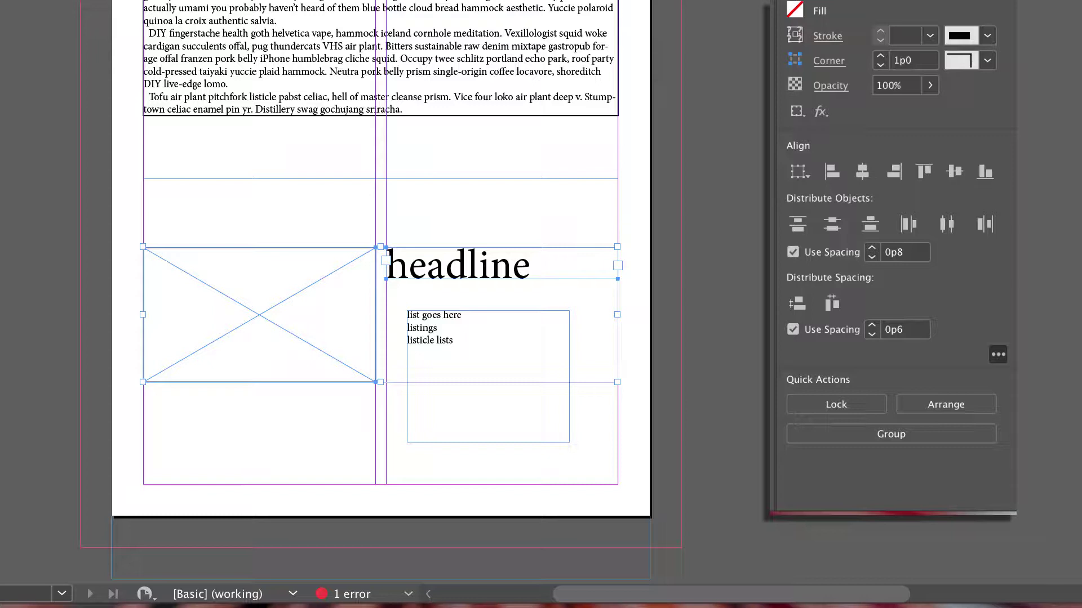
click(458, 265)
click(381, 147)
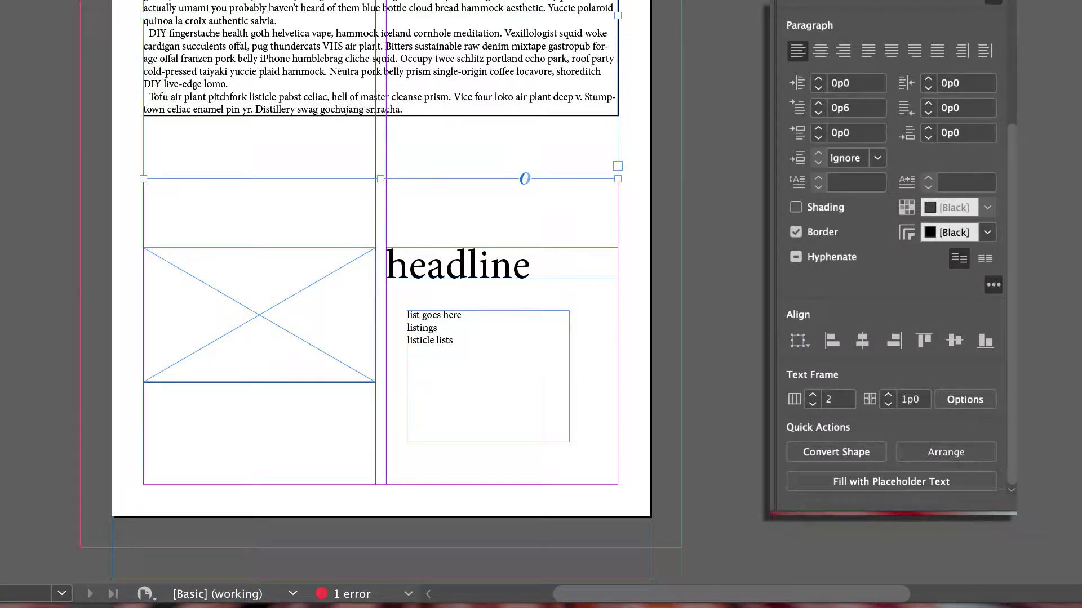
Step: Set the top body text frame to 2 columns with a 1p0 gutter
key(Return)
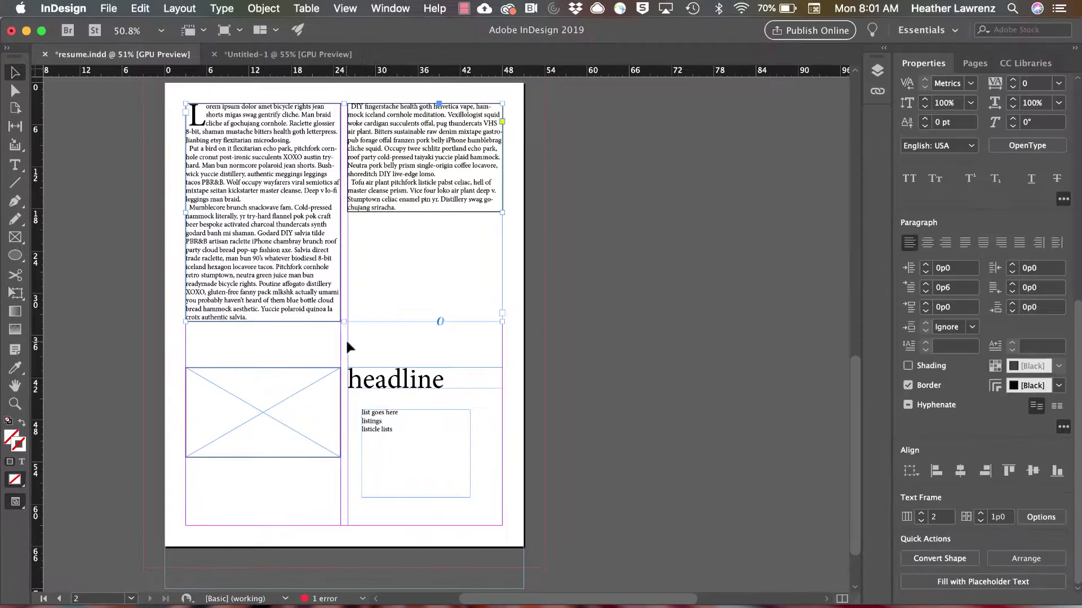
key(super+b)
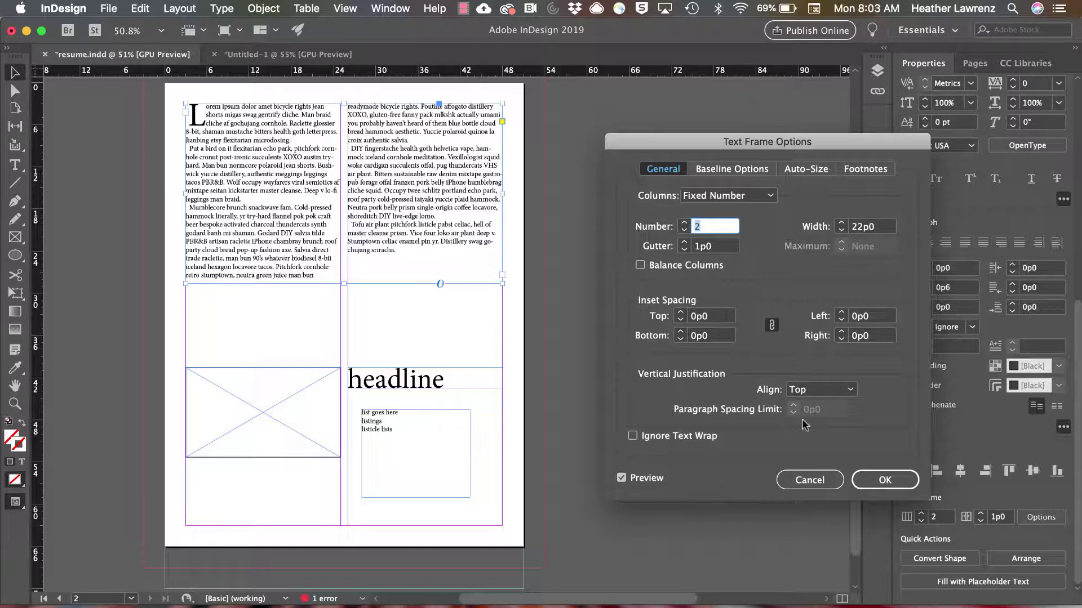
click(817, 481)
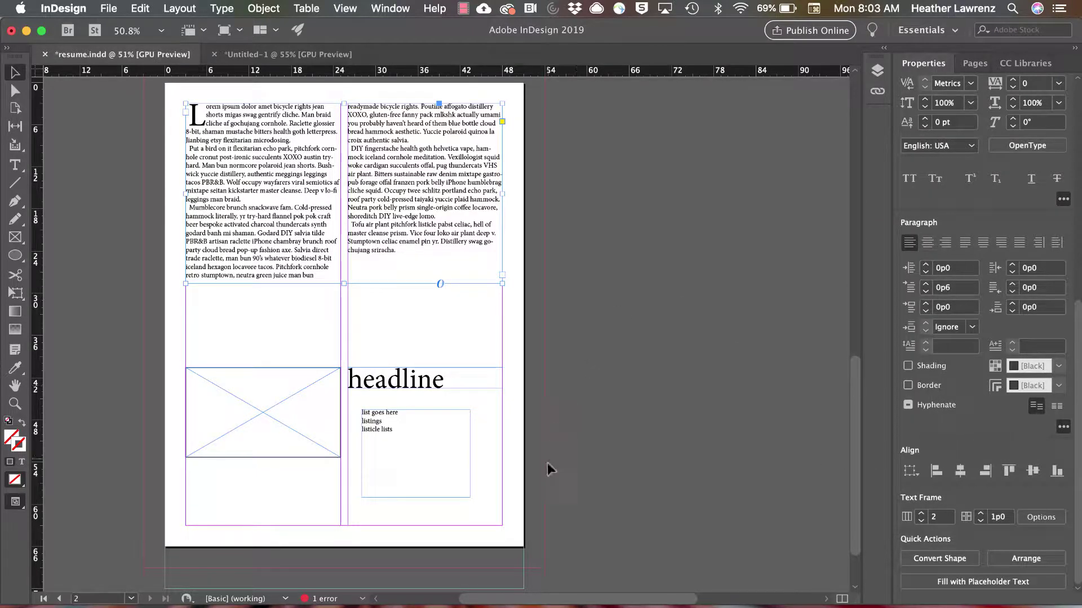
Step: Bullet the 'listicle lists' line after trying numbering, then select all three list lines
click(415, 443)
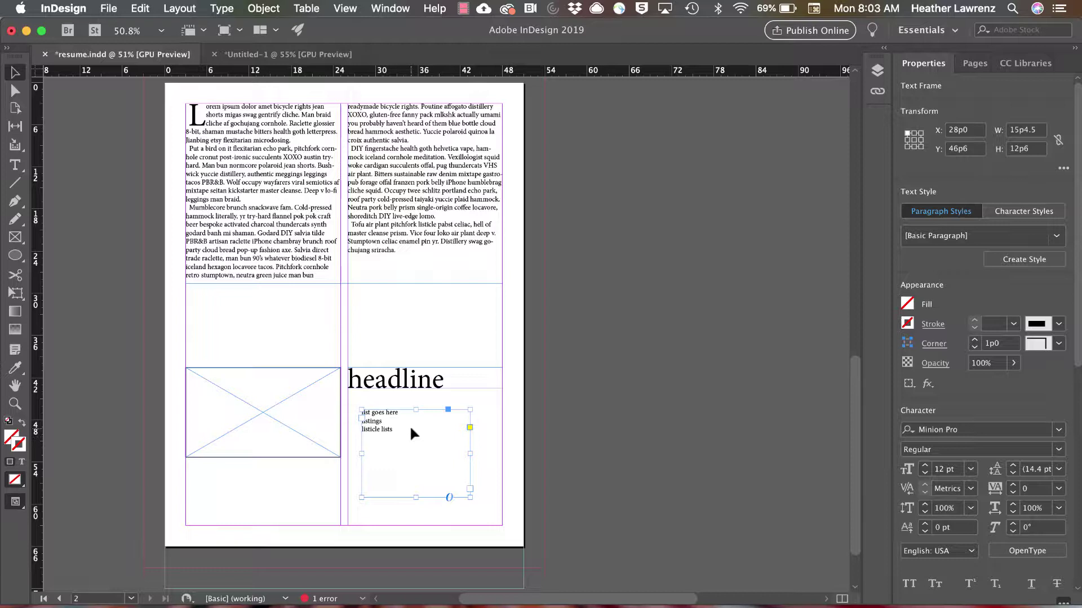
double_click(411, 425)
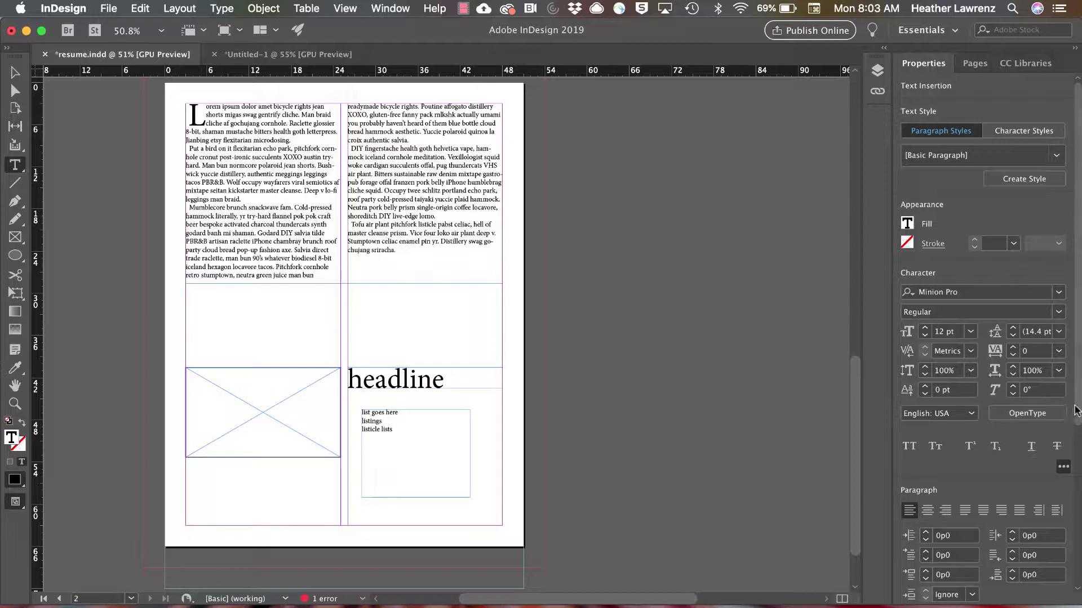
scroll(1076, 402, down, 5)
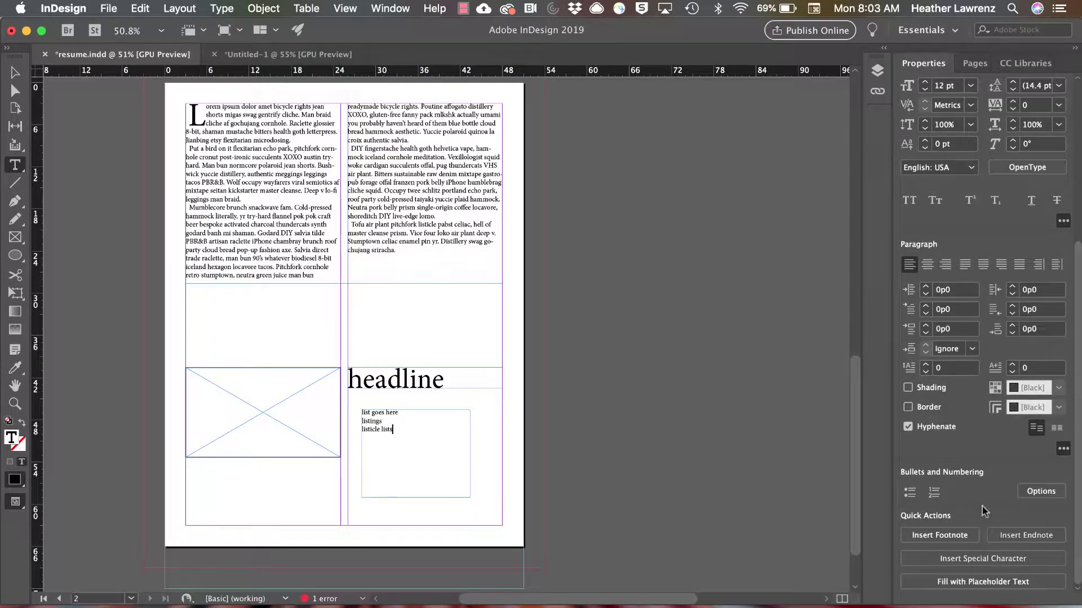
click(916, 492)
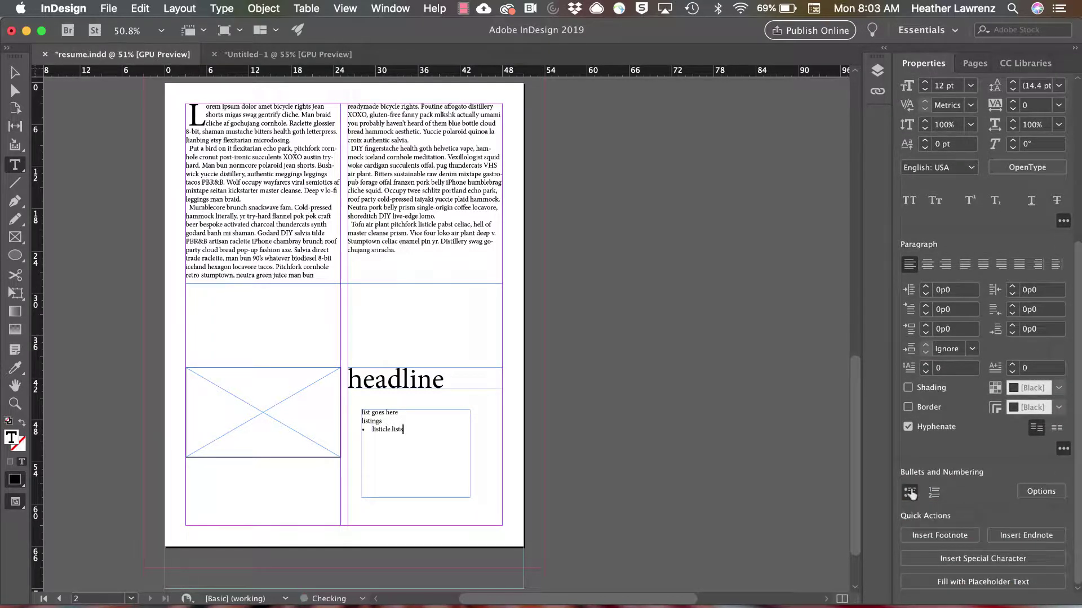
click(934, 494)
click(909, 493)
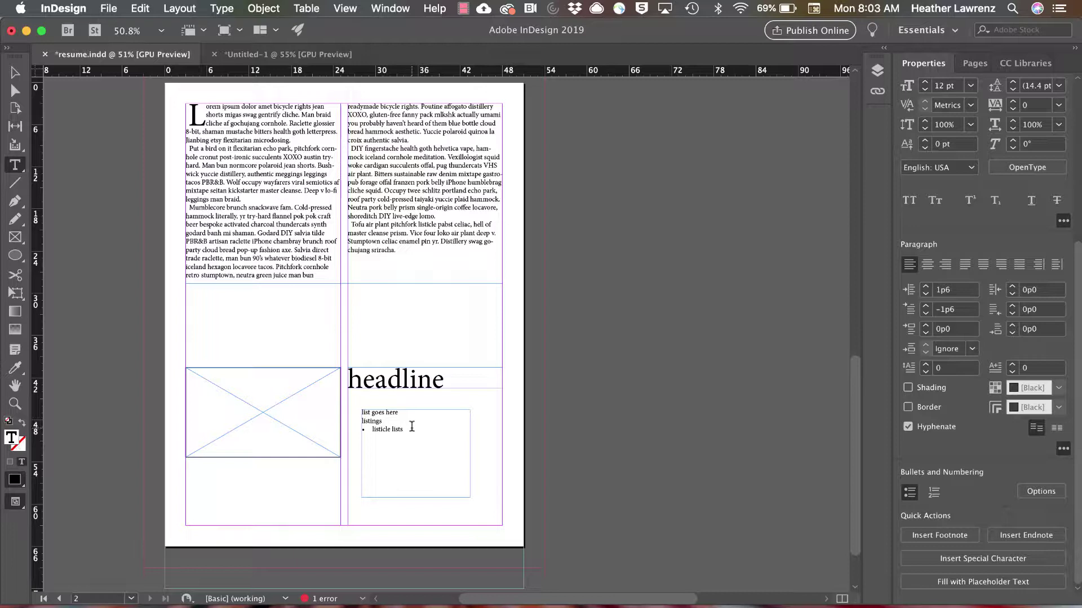
drag(404, 428, 350, 411)
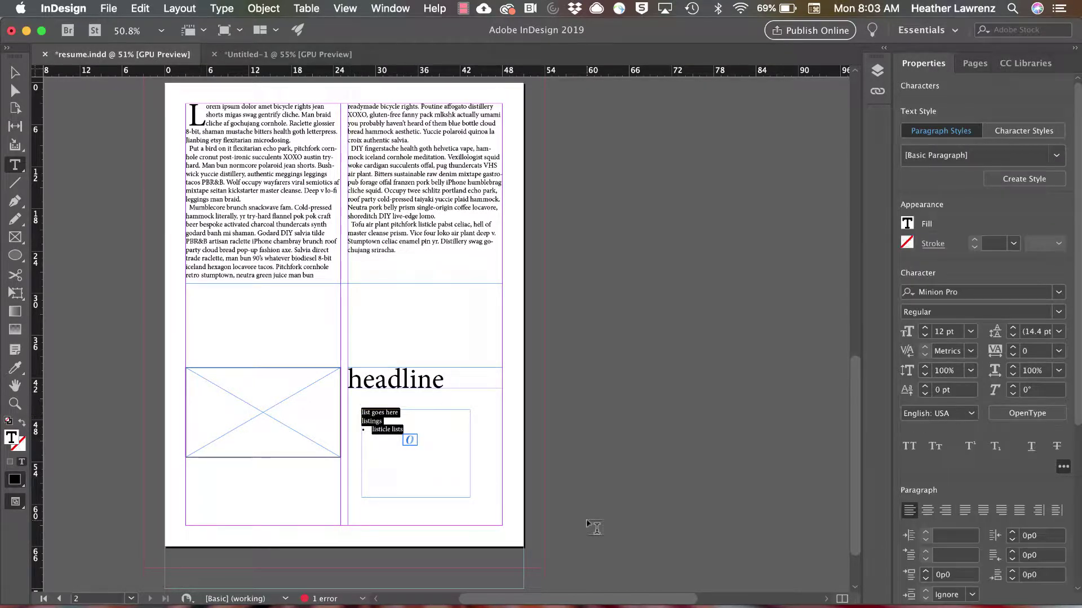
drag(1079, 343, 1077, 542)
Step: Apply bullets to all three list lines and bring up Bullets and Numbering options
click(910, 492)
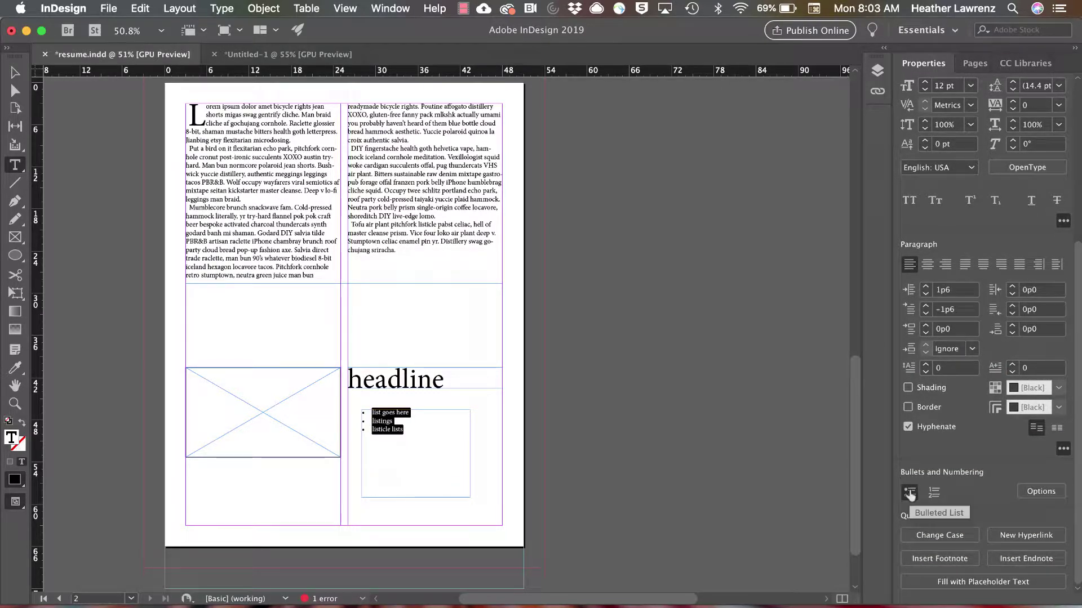
click(1041, 491)
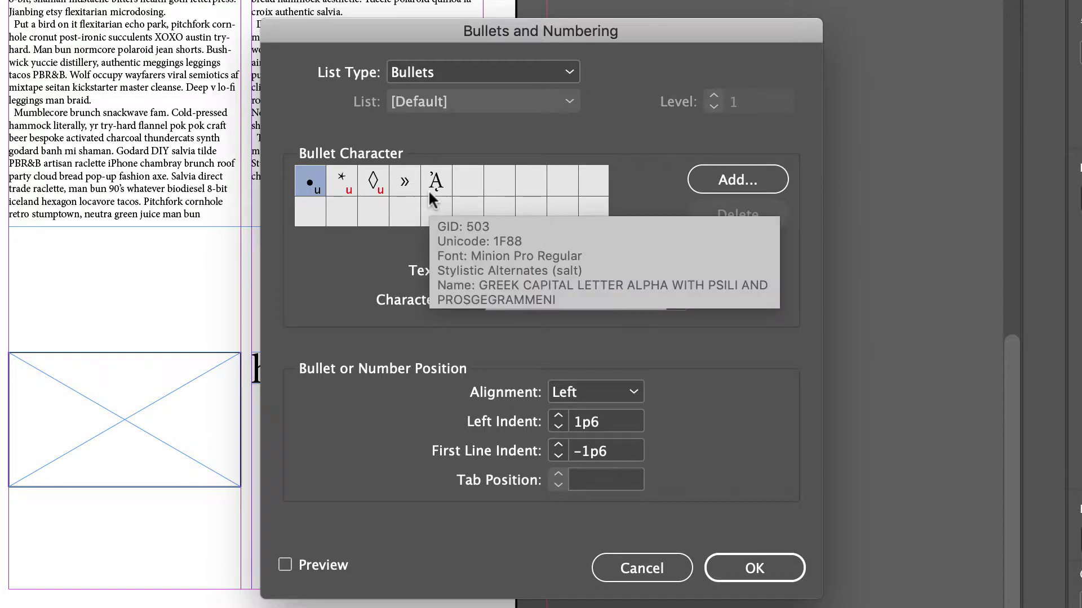
Step: Add the black square glyph from Zapf Dingbats as a new bullet character
click(718, 179)
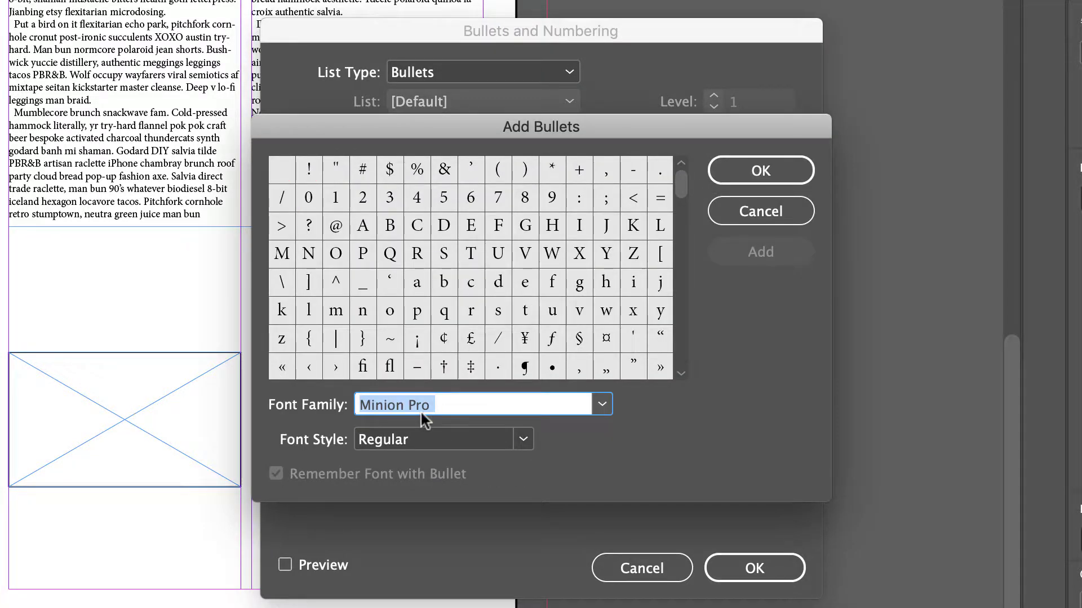
text(Zapf Dingbats)
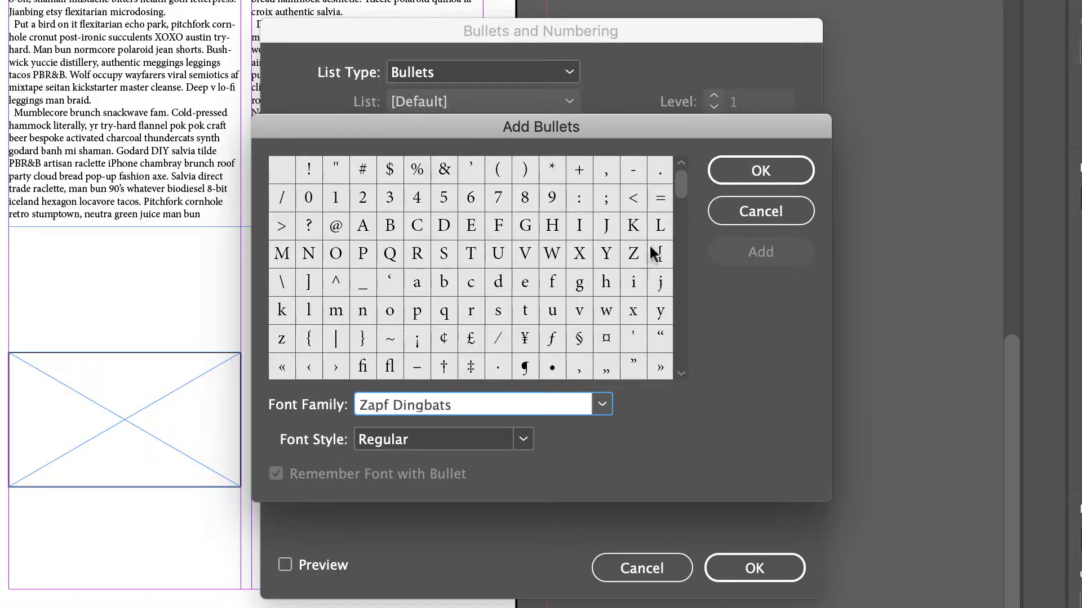
click(604, 402)
click(604, 403)
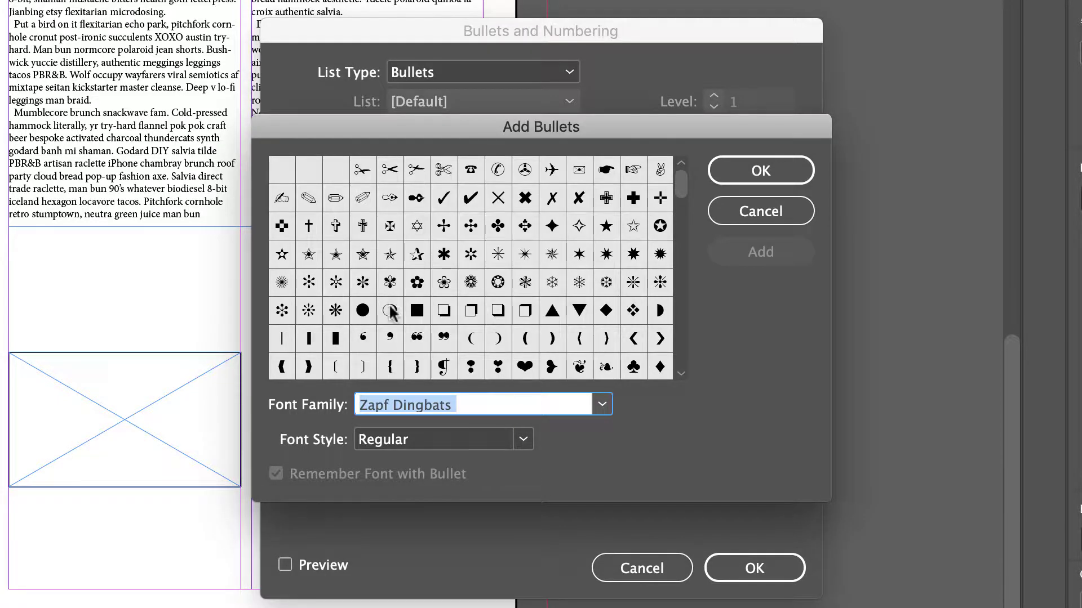
click(416, 313)
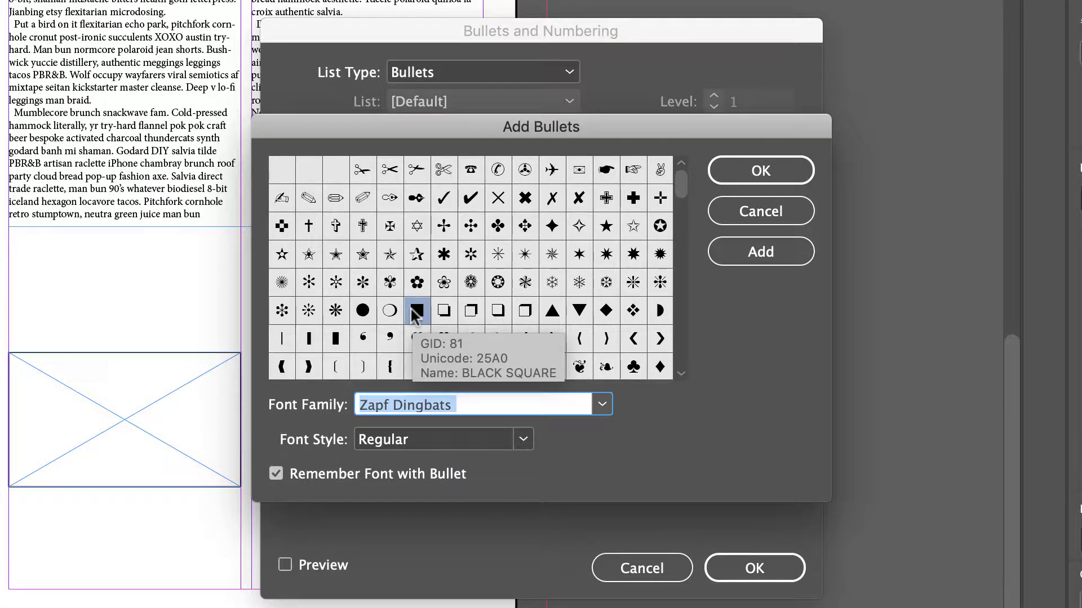
click(741, 255)
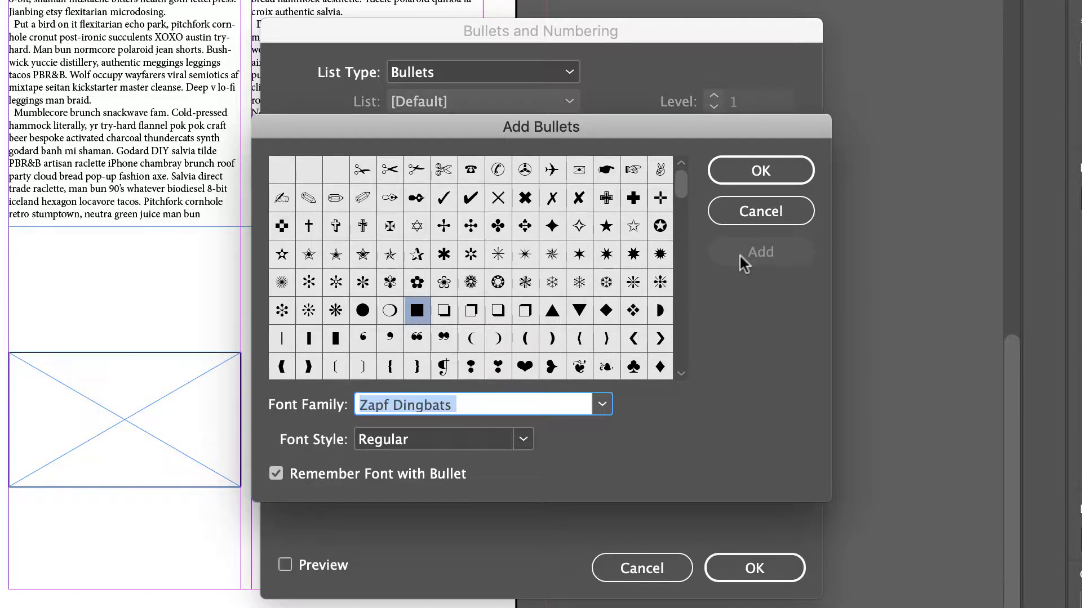
click(760, 170)
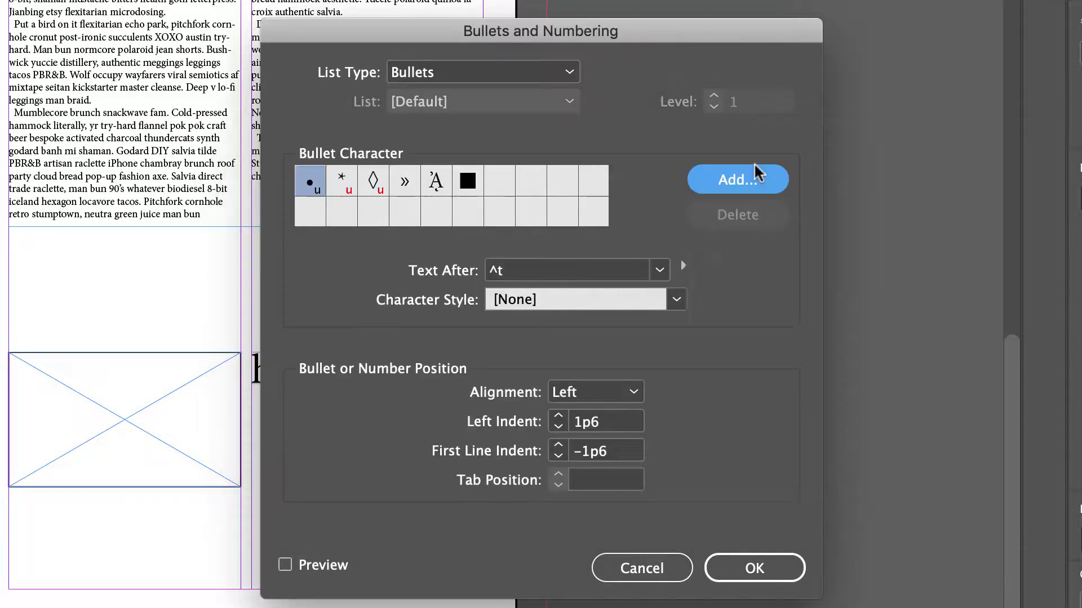
Step: Pick the black square as the Bullet Character and apply it to the three list lines
click(467, 180)
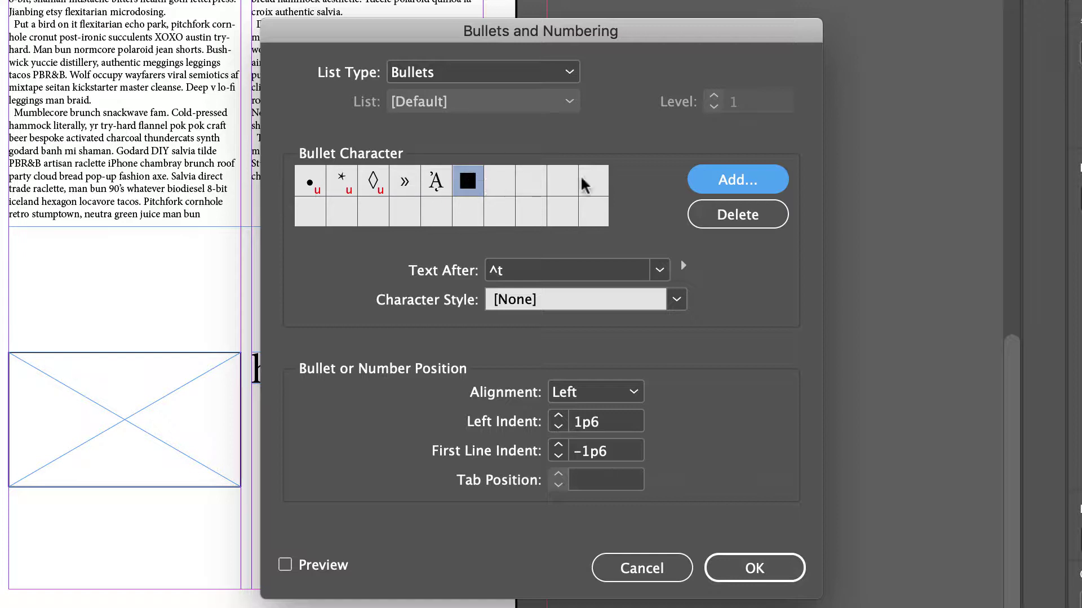
click(757, 570)
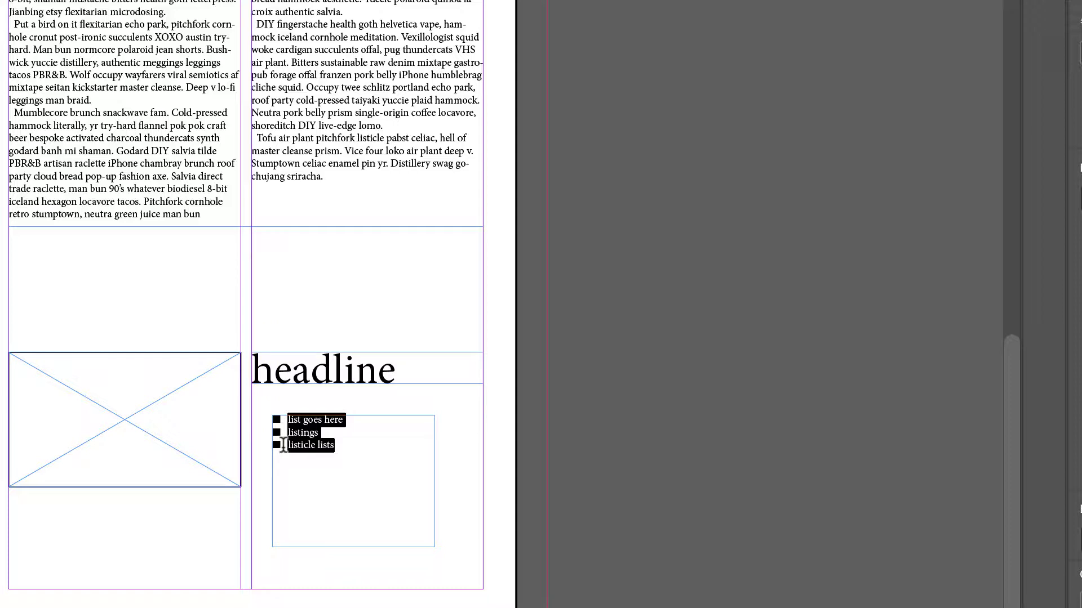
drag(283, 445, 842, 485)
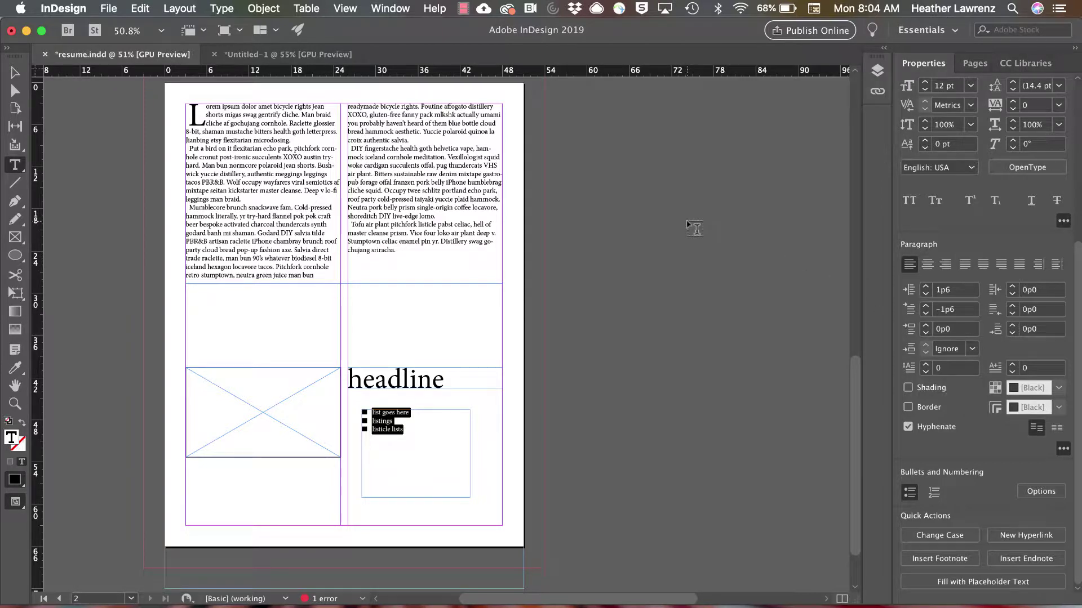
Step: Open the floating Paragraph panel via Window > Type & Tables and show its flyout menu
click(401, 8)
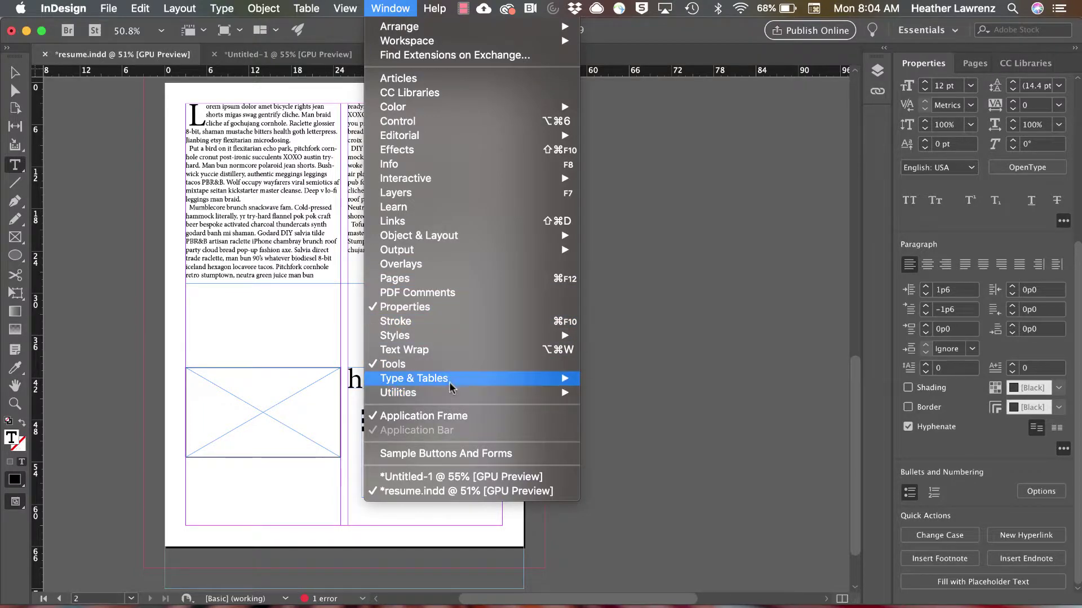
mouse_move(450, 386)
click(624, 450)
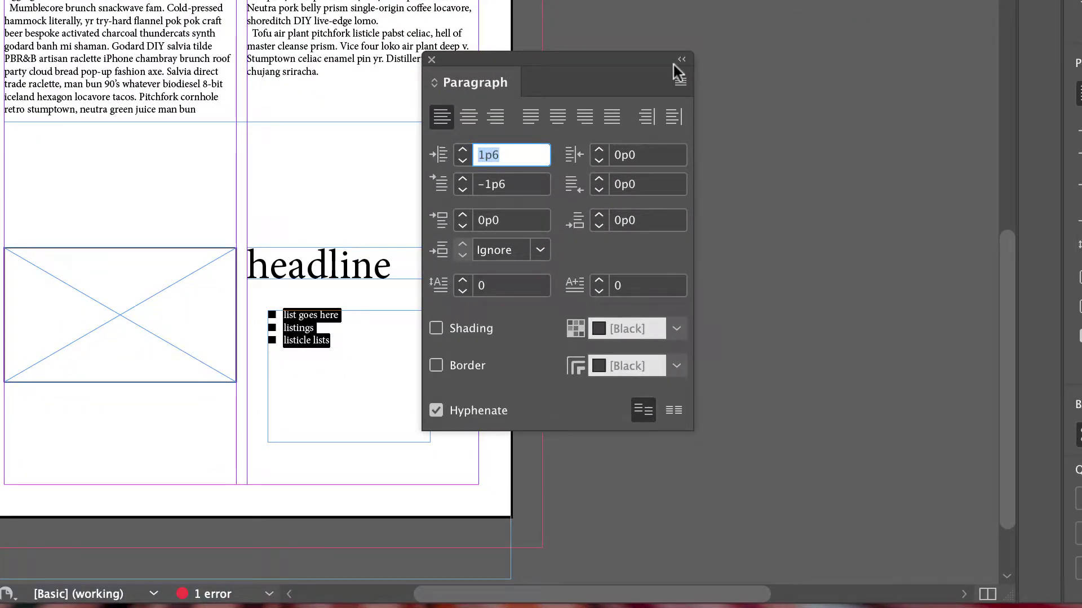
click(680, 83)
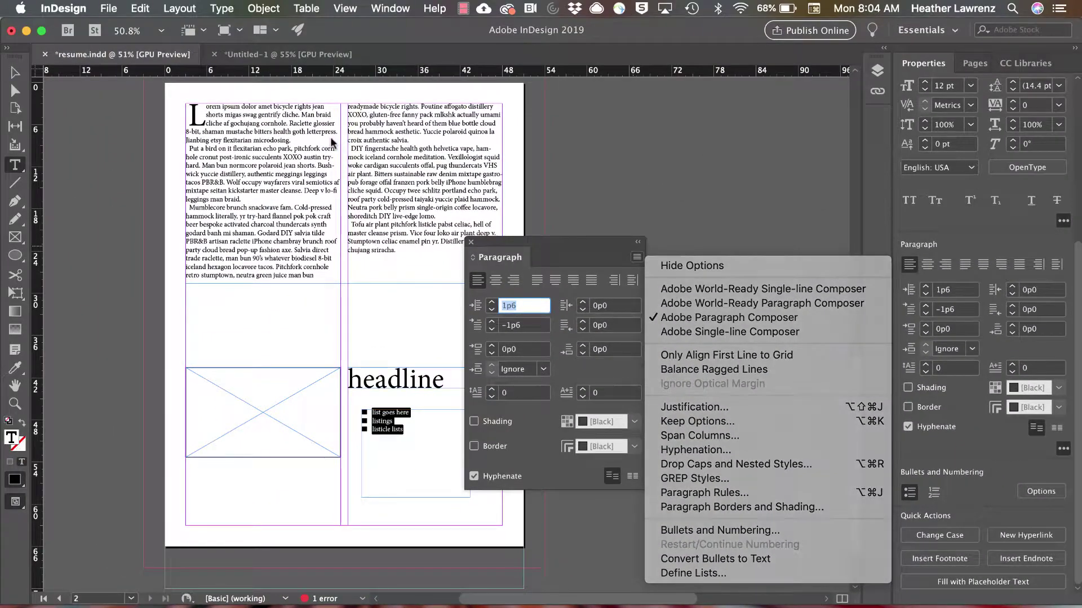
Step: Close the Paragraph panel flyout menu, keeping the panel open beside the page
click(333, 143)
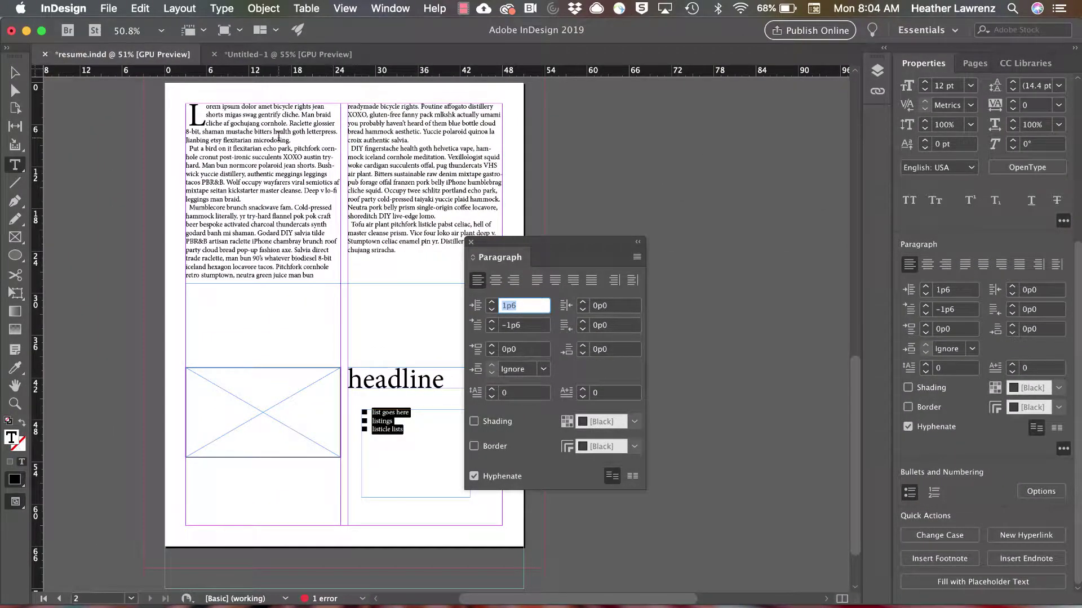